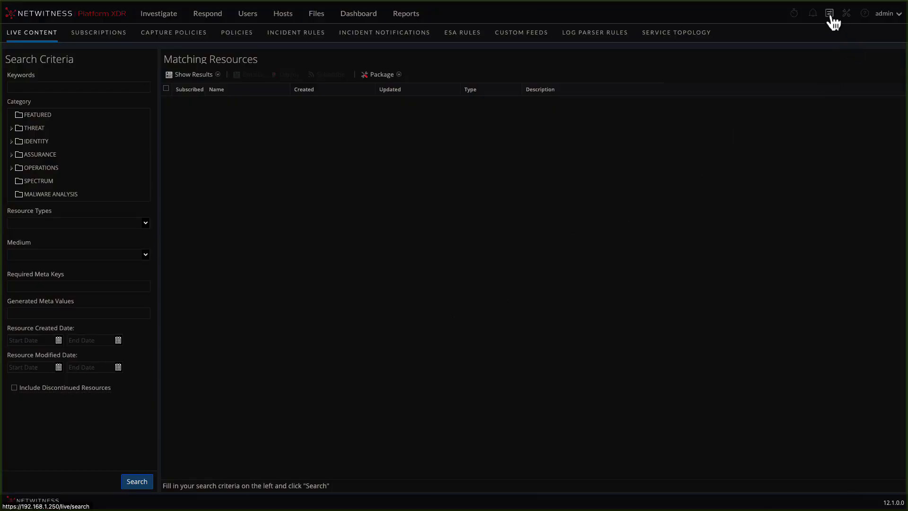
Review the policy content library by resource type, including feeds, log devices, Lua parsers, event stream analysis rules and bundles.
{"action": "left_click", "coordinate": [236, 33]}
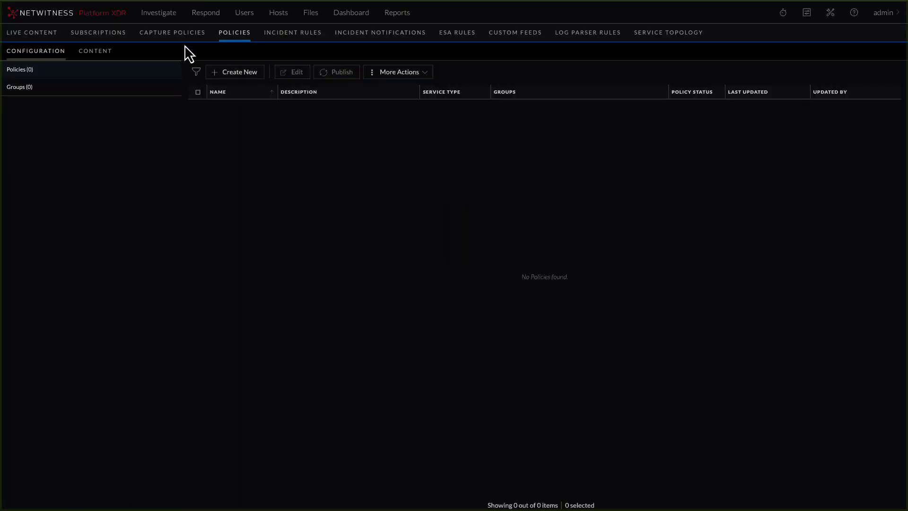
{"action": "left_click", "coordinate": [100, 56]}
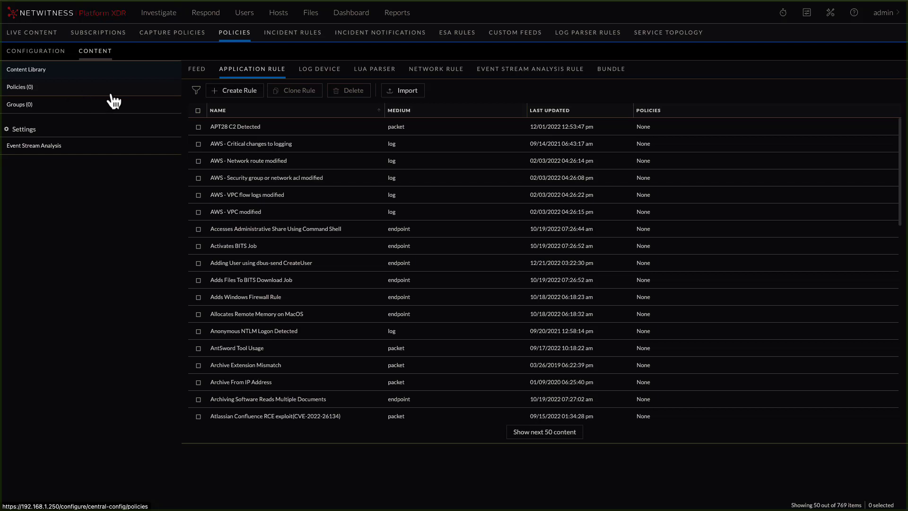
{"action": "left_click", "coordinate": [196, 71]}
{"action": "left_click", "coordinate": [252, 71]}
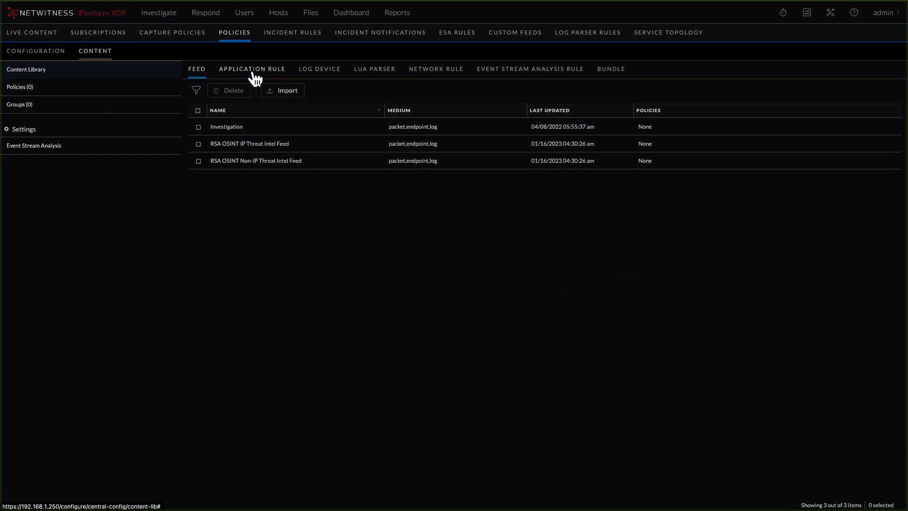
{"action": "left_click", "coordinate": [308, 76]}
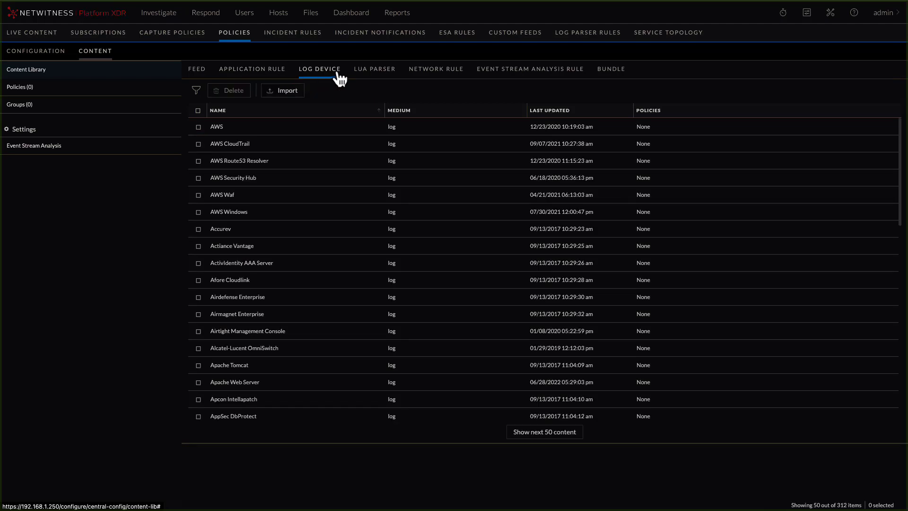
{"action": "left_click", "coordinate": [369, 78]}
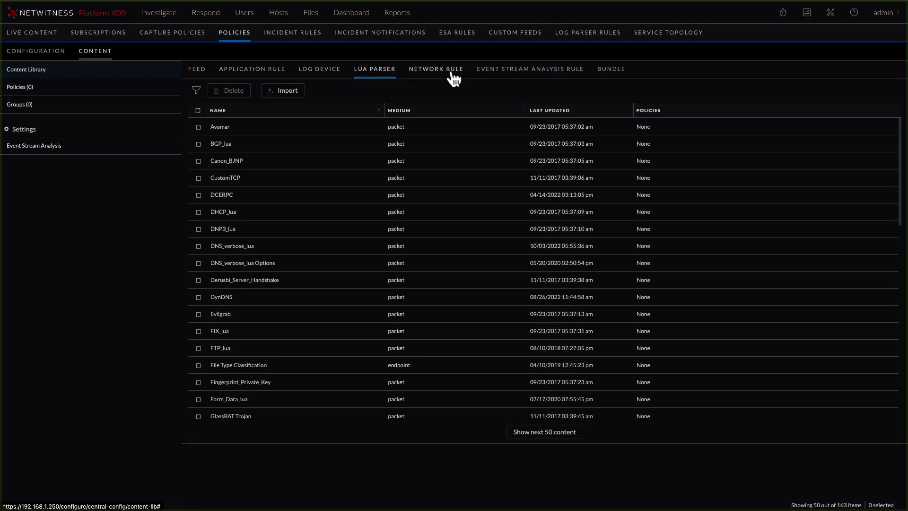
{"action": "left_click", "coordinate": [501, 75]}
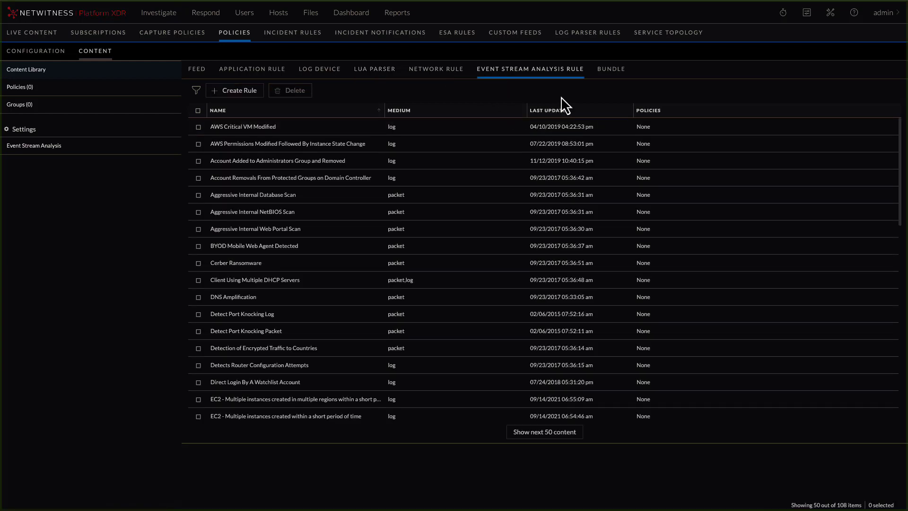
{"action": "left_click", "coordinate": [612, 71]}
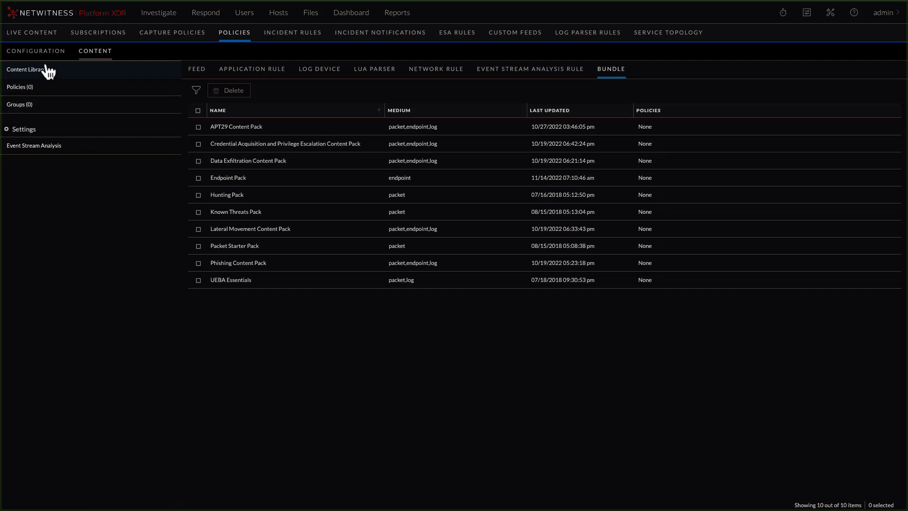
Start a new configuration group named Decoder-Group with the service type Decoder and continue to its service assignment.
{"action": "left_click", "coordinate": [36, 51]}
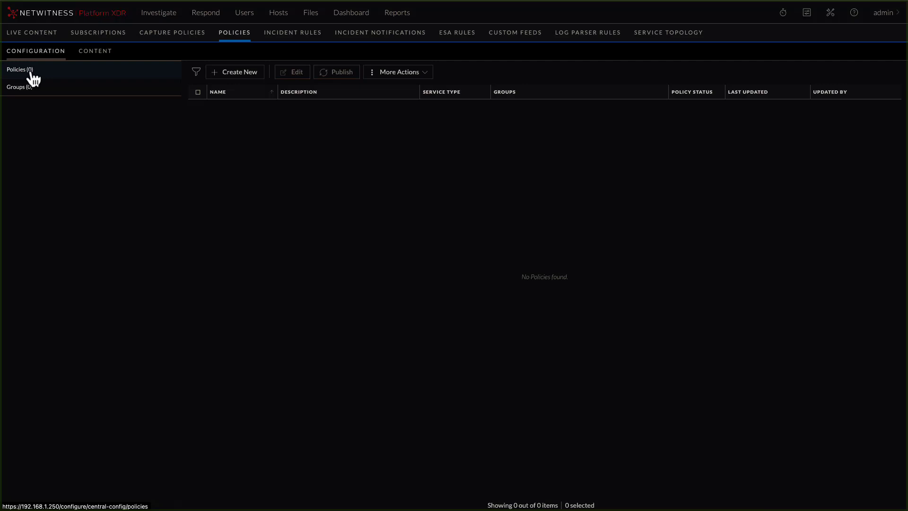
{"action": "left_click", "coordinate": [22, 95]}
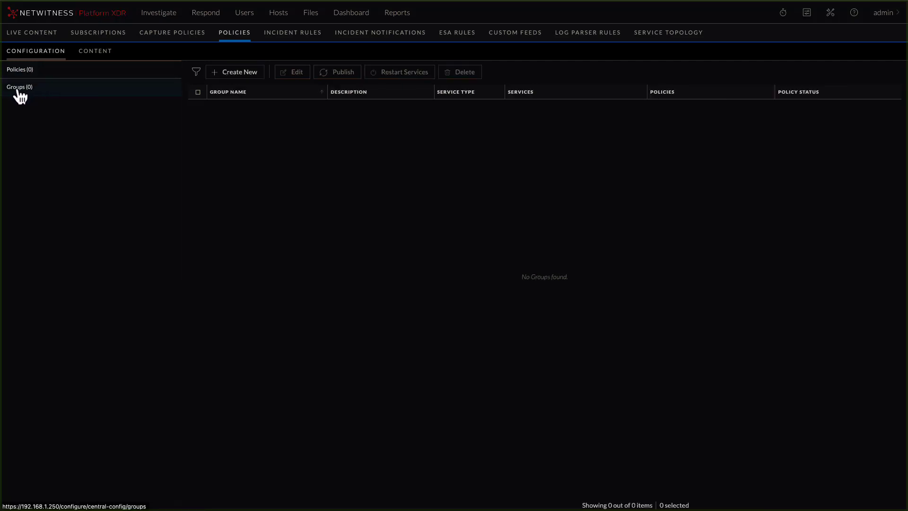
{"action": "left_click", "coordinate": [240, 76]}
{"action": "left_click", "coordinate": [228, 113]}
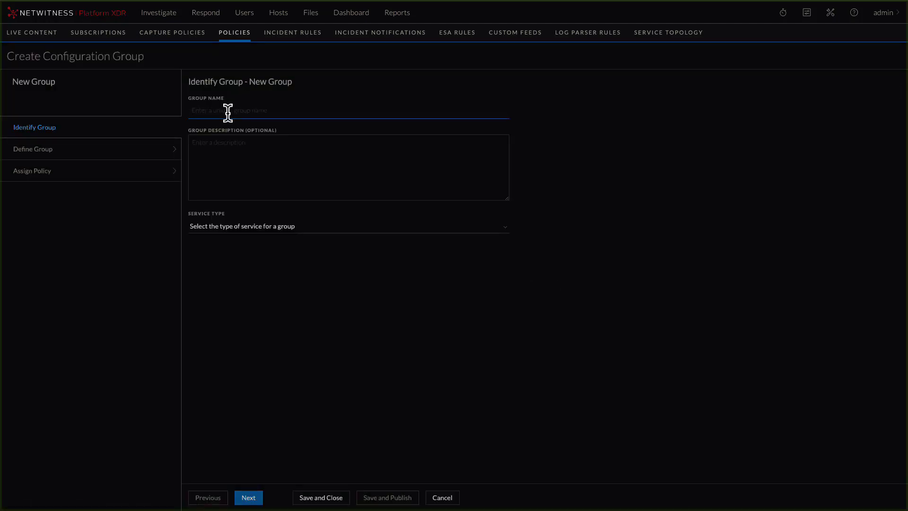
{"action": "type", "text": "Decoder-Group"}
{"action": "left_click", "coordinate": [288, 229]}
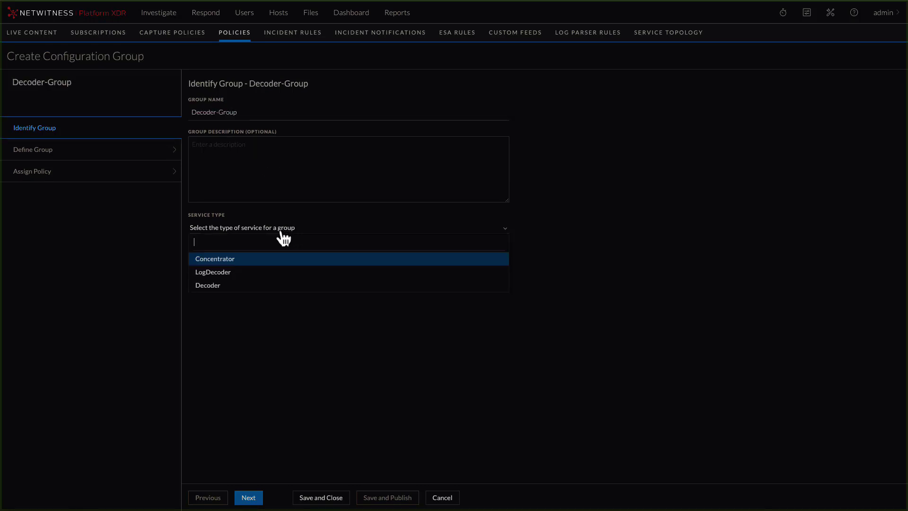
{"action": "left_click", "coordinate": [216, 288]}
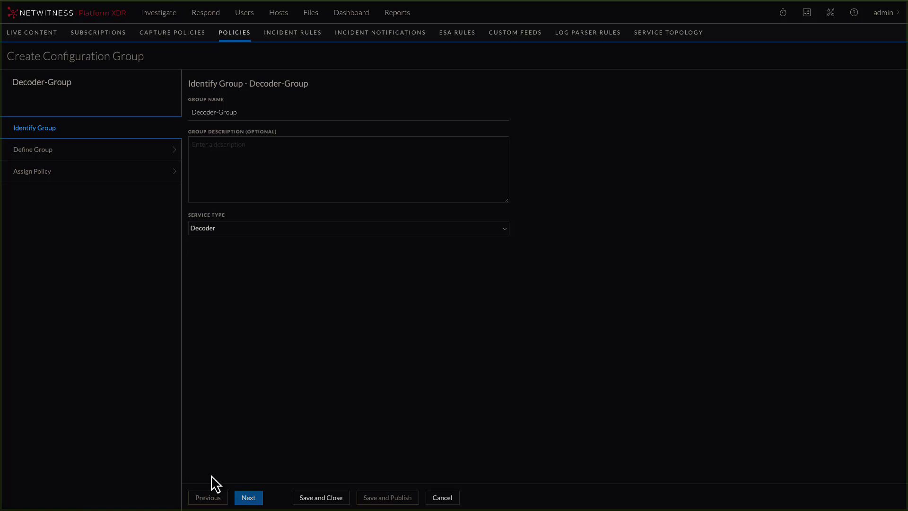
{"action": "left_click", "coordinate": [249, 498]}
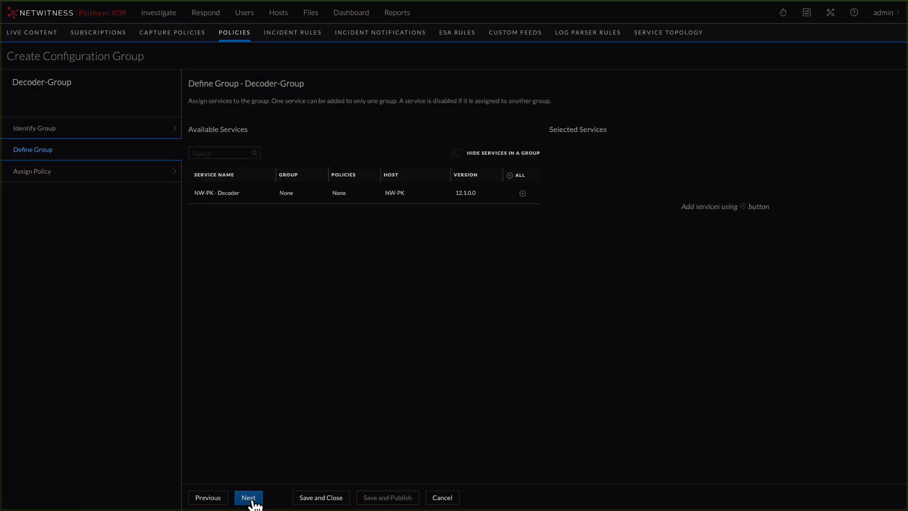
Add the NW-PK - Decoder service to the group and save it without assigning a policy.
{"action": "left_click", "coordinate": [523, 194]}
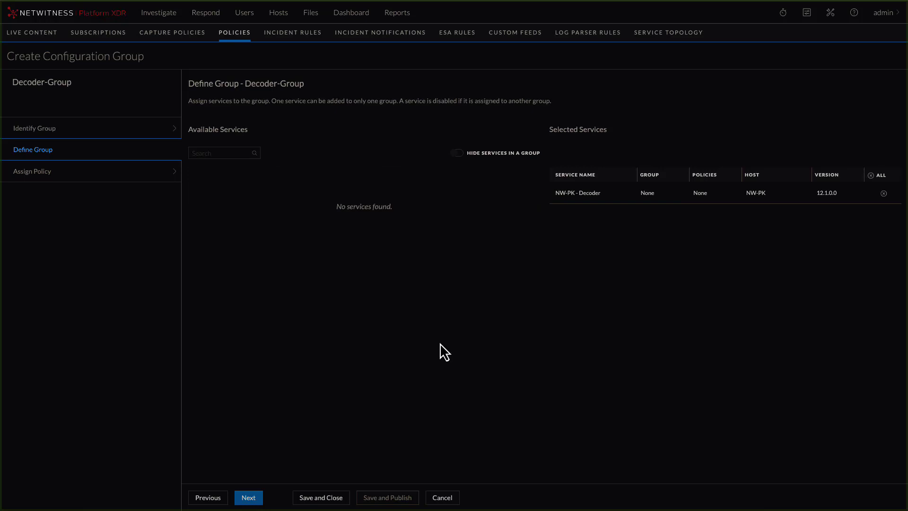
{"action": "left_click", "coordinate": [248, 497]}
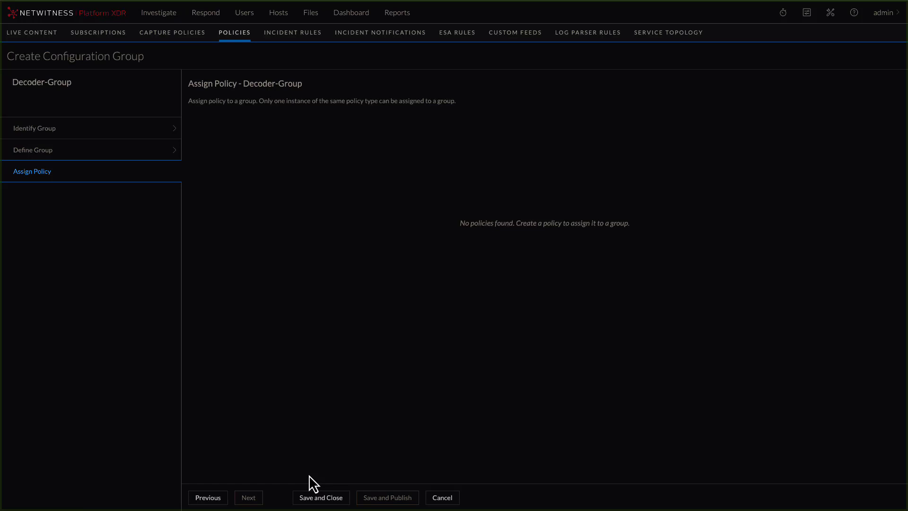
{"action": "left_click", "coordinate": [321, 500]}
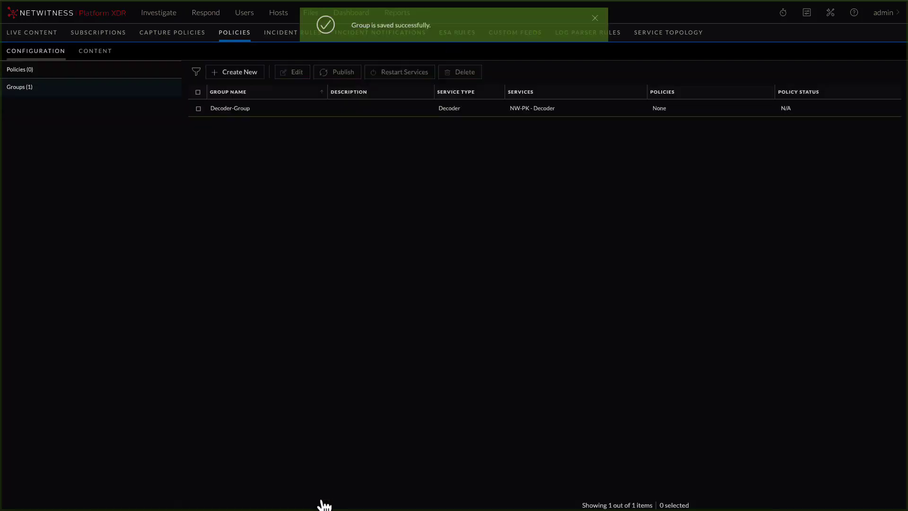
Start a new configuration policy named Decoder-Policy with service type Decoder, without cloning a service, and continue to its settings.
{"action": "left_click", "coordinate": [17, 73]}
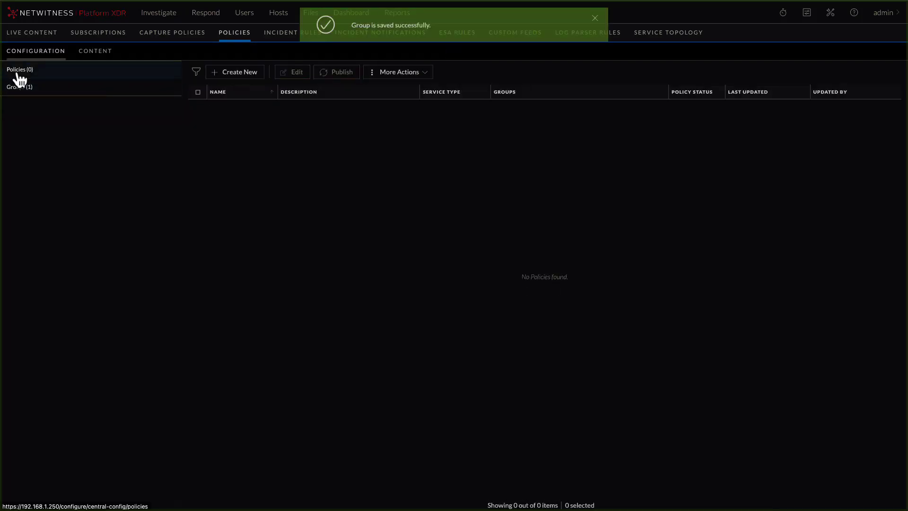
{"action": "left_click", "coordinate": [247, 75]}
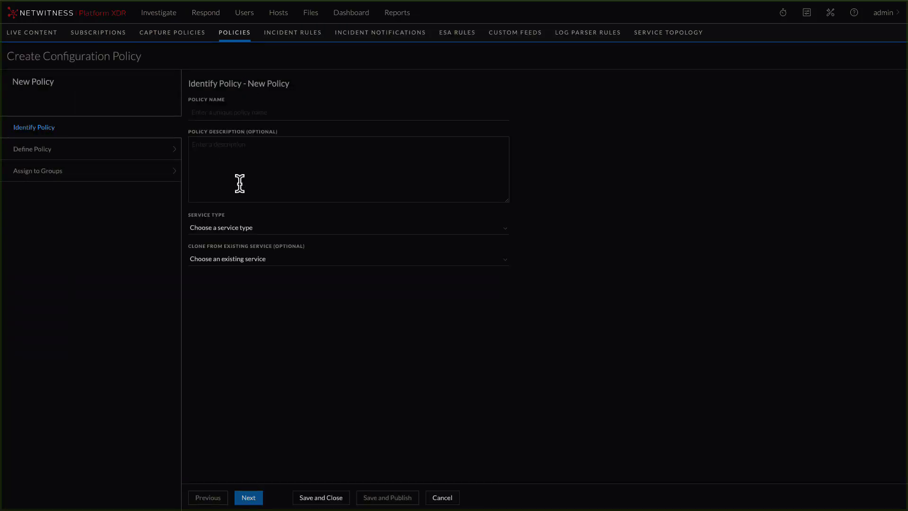
{"action": "left_click", "coordinate": [237, 115]}
{"action": "type", "text": "Decoder-Policy"}
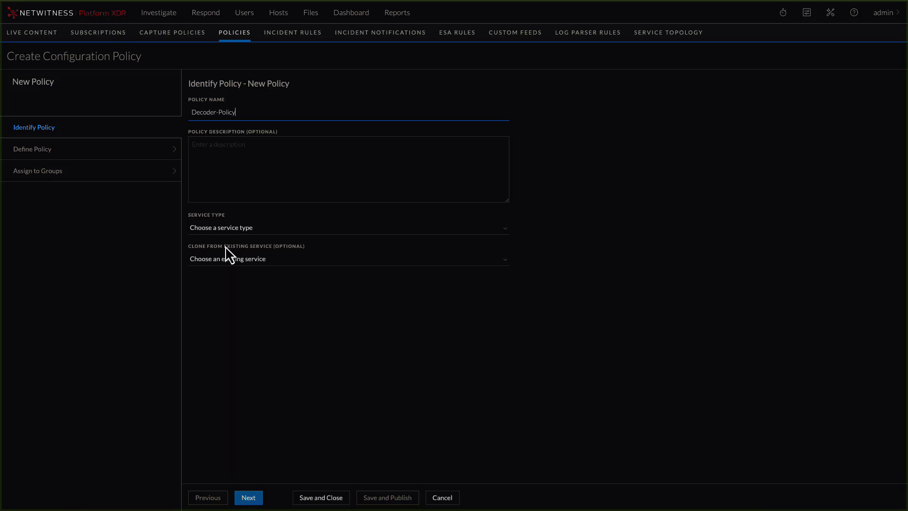
{"action": "left_click", "coordinate": [224, 234]}
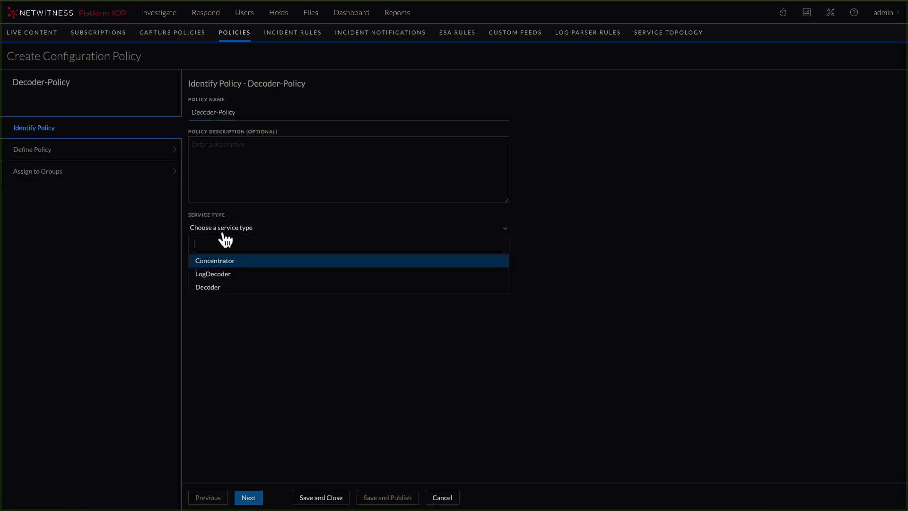
{"action": "left_click", "coordinate": [216, 288]}
{"action": "left_click", "coordinate": [233, 266]}
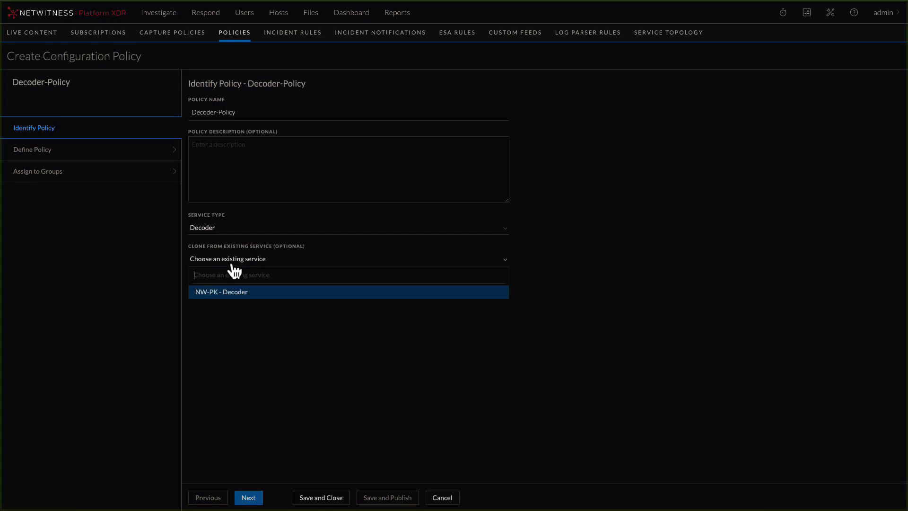
{"action": "left_click", "coordinate": [267, 355]}
{"action": "left_click", "coordinate": [248, 498]}
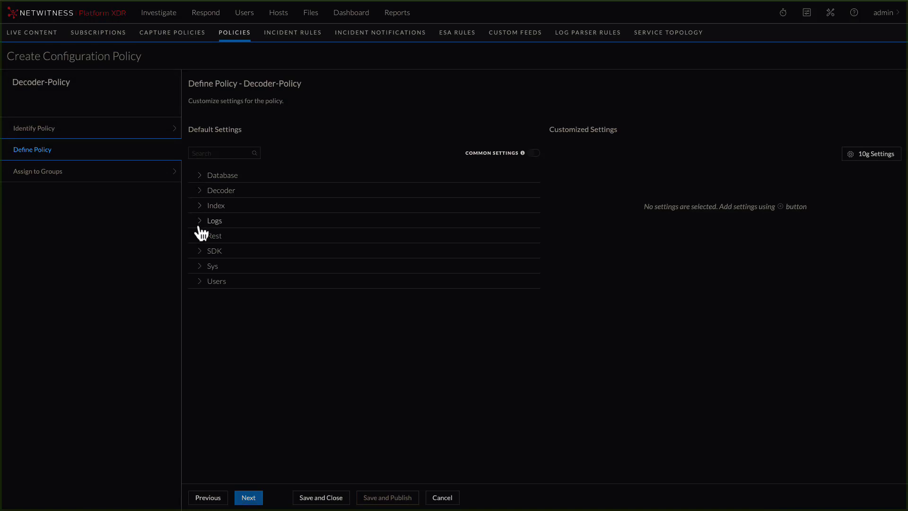
Add the Index setting Enable Background Reindexing to the policy's customized settings and set it to Disabled.
{"action": "left_click", "coordinate": [201, 208]}
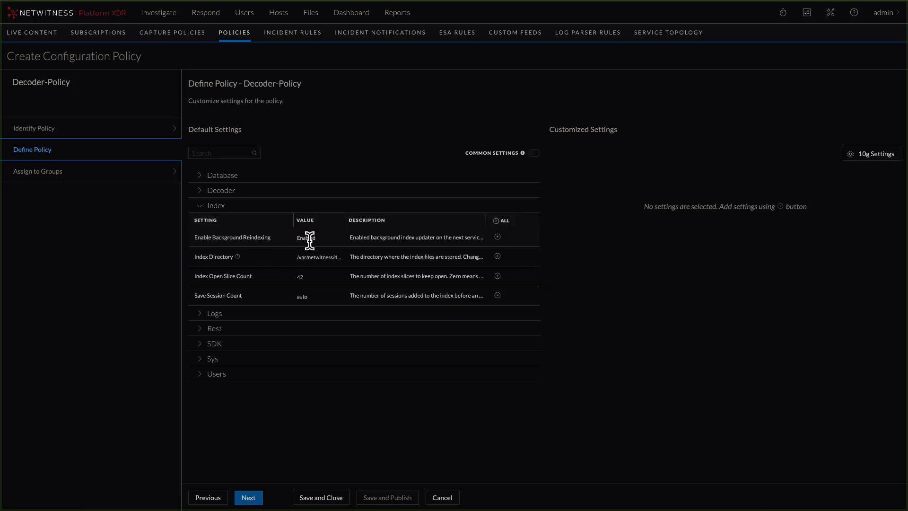
{"action": "left_click", "coordinate": [497, 237]}
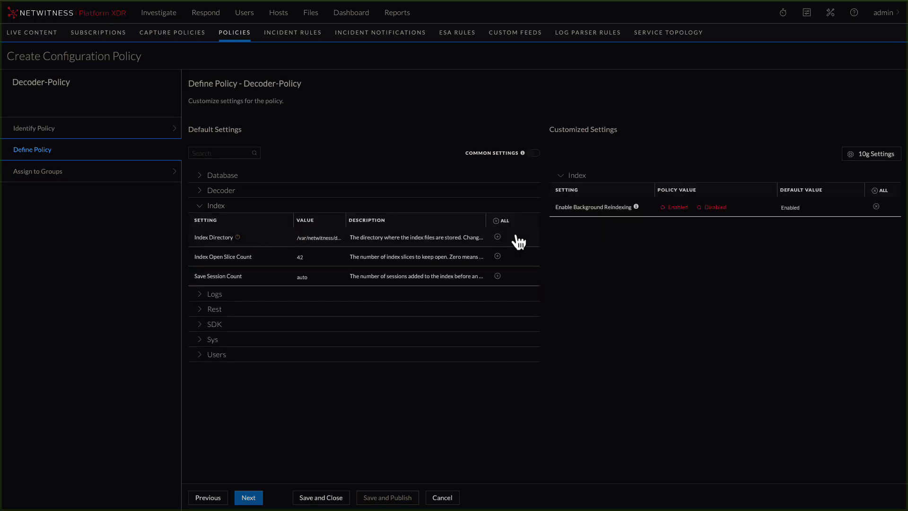
{"action": "left_click", "coordinate": [701, 210]}
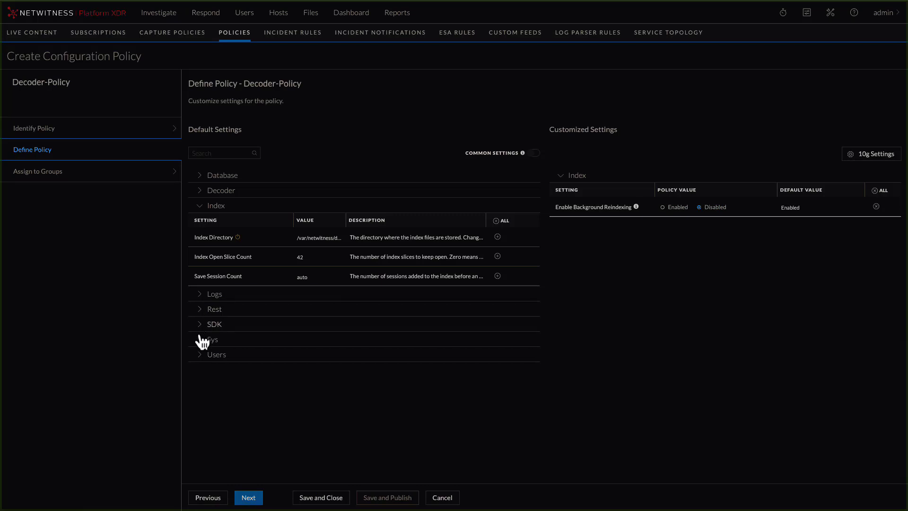
Add the Rest Port setting to the customized settings with the value 51122 and continue to group assignment.
{"action": "left_click", "coordinate": [198, 312]}
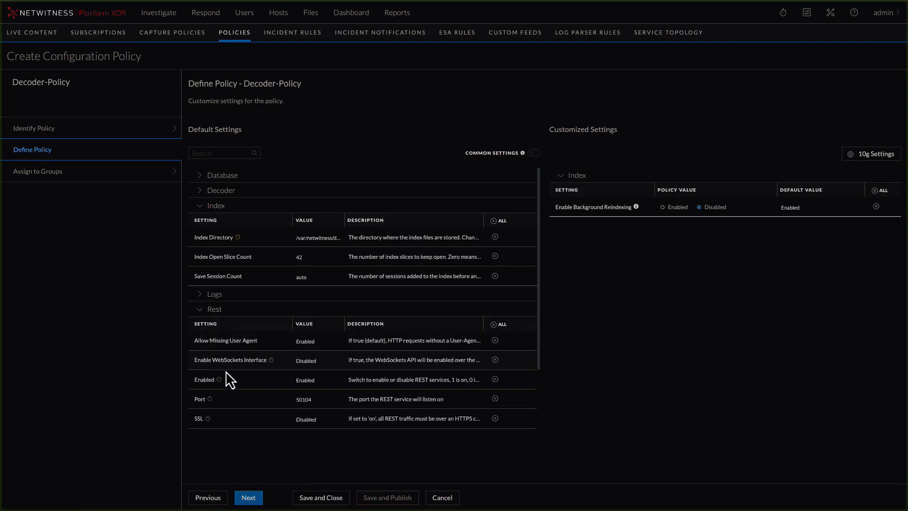
{"action": "left_click", "coordinate": [494, 401]}
{"action": "left_click", "coordinate": [684, 258]}
{"action": "type", "text": "51122"}
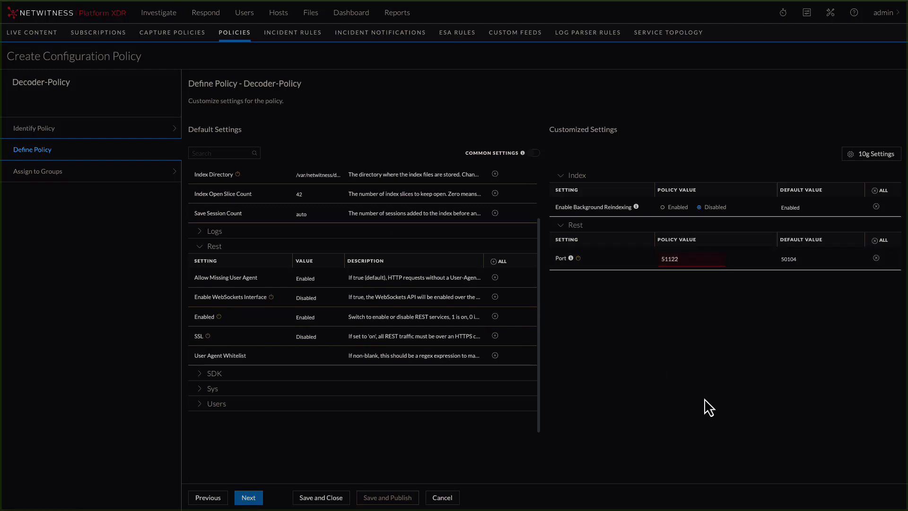
{"action": "left_click", "coordinate": [249, 497]}
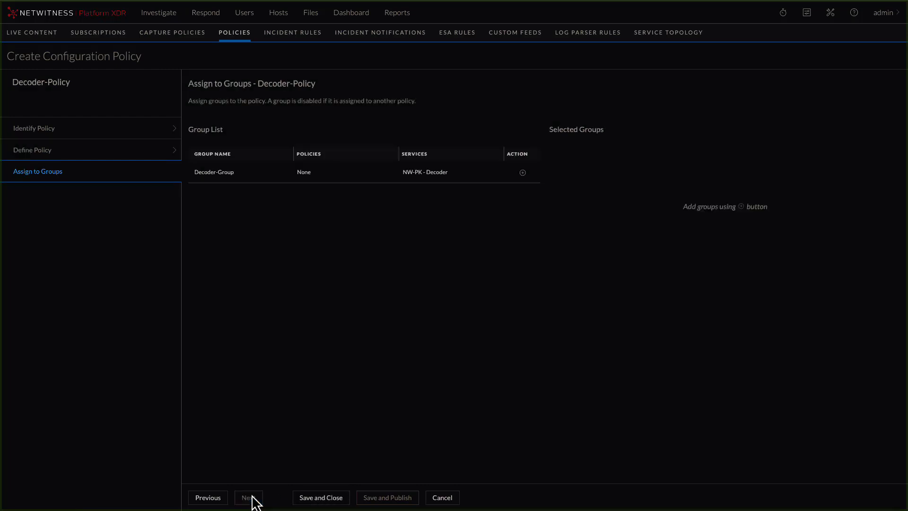
Assign Decoder-Group to the policy, then save and publish it with an immediate service restart.
{"action": "left_click", "coordinate": [522, 173]}
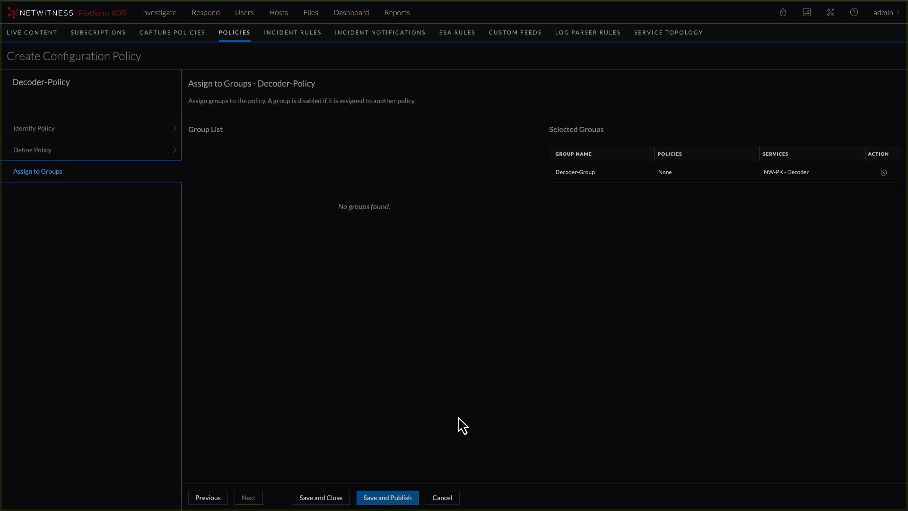
{"action": "left_click", "coordinate": [387, 498]}
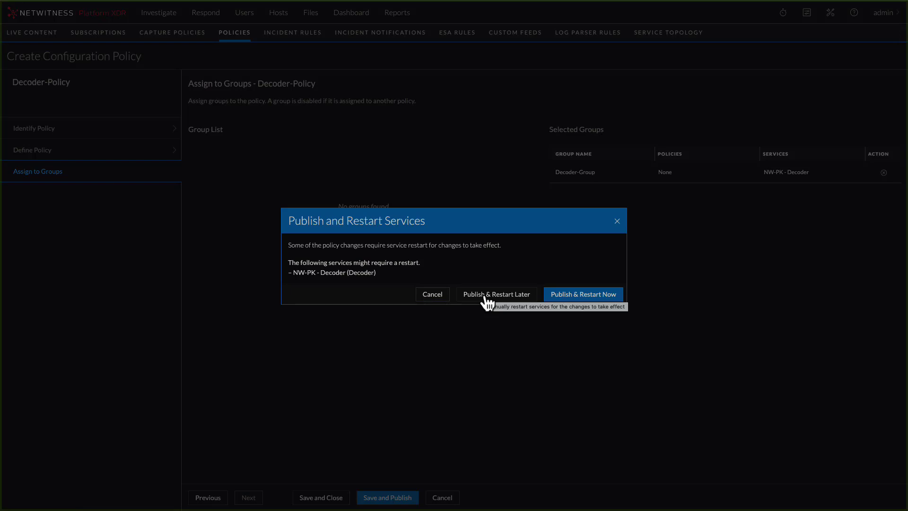
{"action": "left_click", "coordinate": [574, 298]}
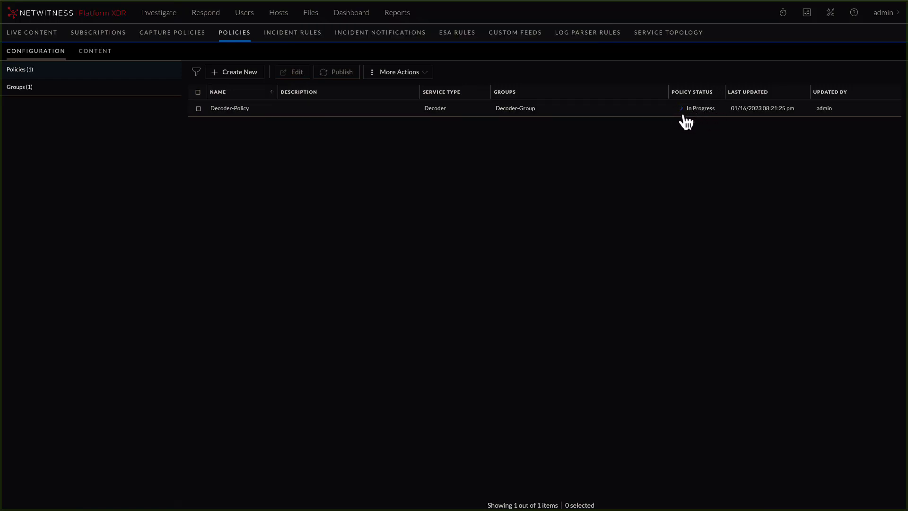
Open Decoder-Group for editing to check its assigned services, then save and close it without changes.
{"action": "left_click", "coordinate": [21, 88]}
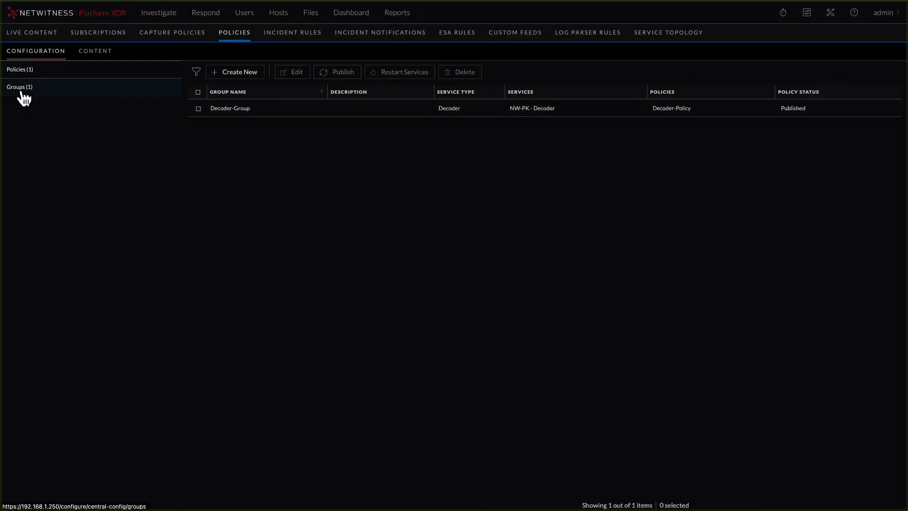
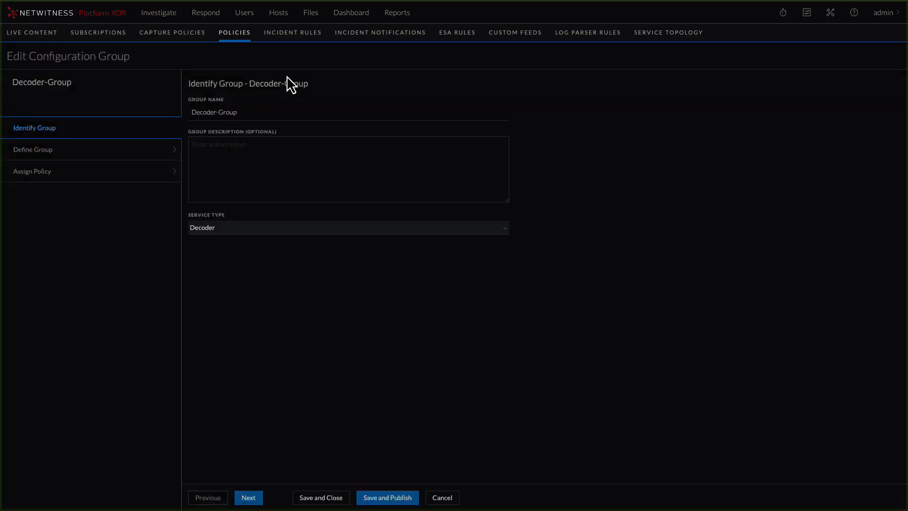
{"action": "left_click", "coordinate": [248, 497]}
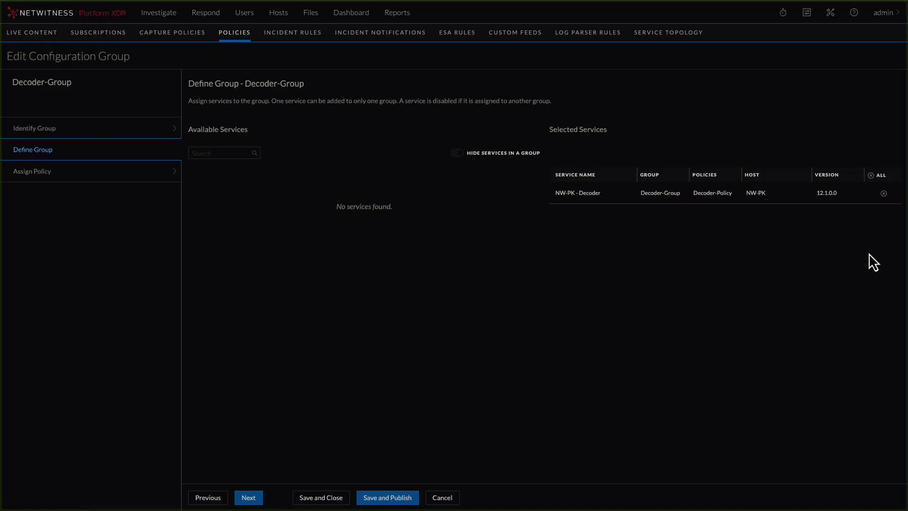
{"action": "left_click", "coordinate": [321, 497]}
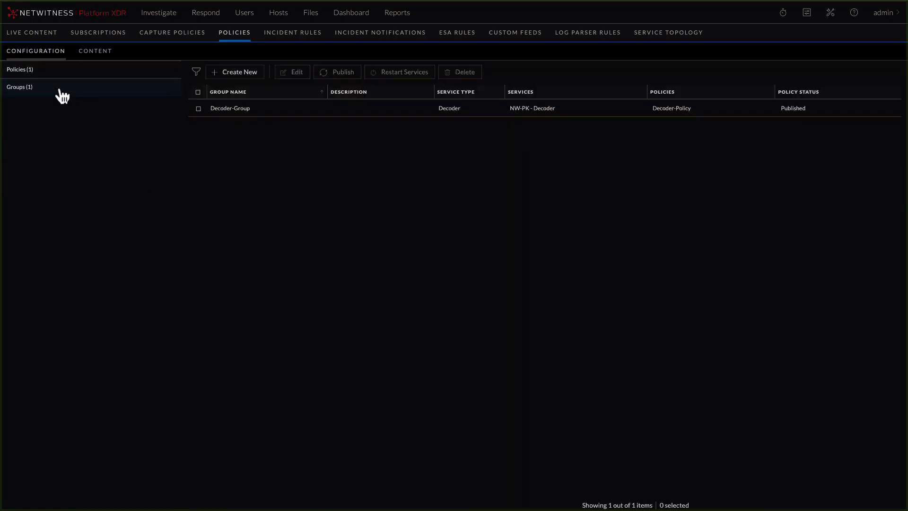
Open the details of Decoder-Policy and review its Index Settings and Rest Settings.
{"action": "left_click", "coordinate": [18, 75]}
{"action": "left_click", "coordinate": [220, 108]}
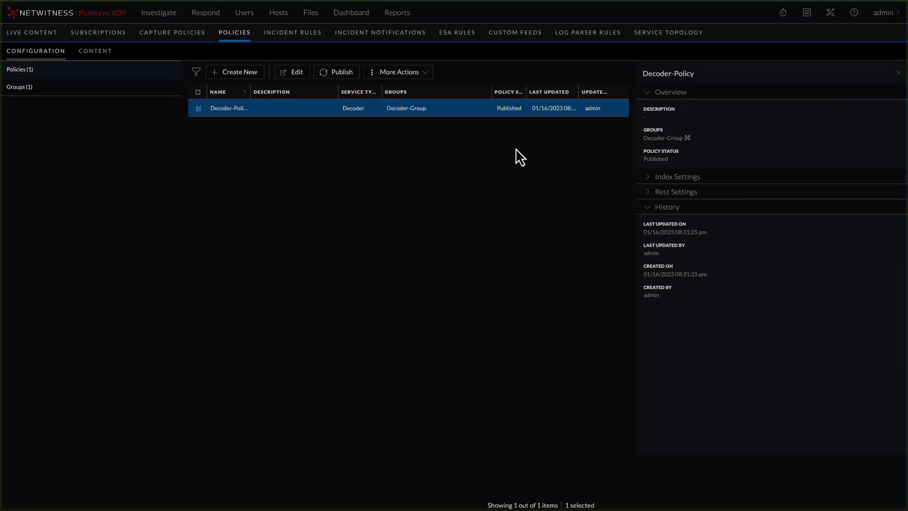
{"action": "left_click", "coordinate": [652, 181]}
{"action": "left_click", "coordinate": [649, 227]}
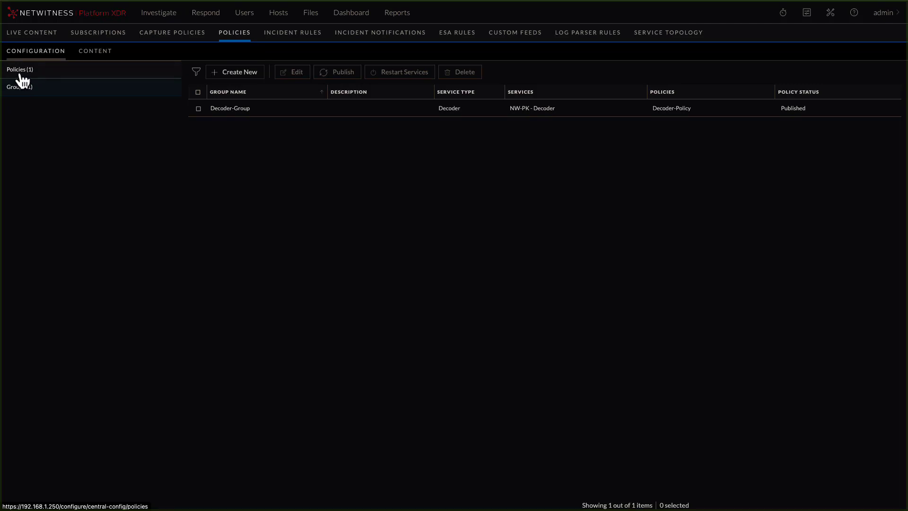
Add NW-Conc - Concentrator as an Event Stream Analysis data source for content policies, using Trusted Authentication, and save it.
{"action": "left_click", "coordinate": [95, 52]}
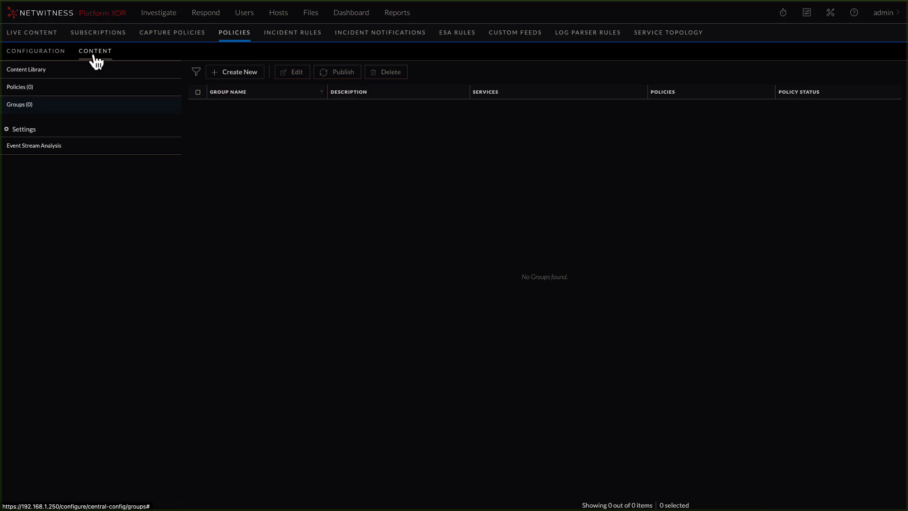
{"action": "left_click", "coordinate": [21, 149]}
{"action": "left_click", "coordinate": [34, 94]}
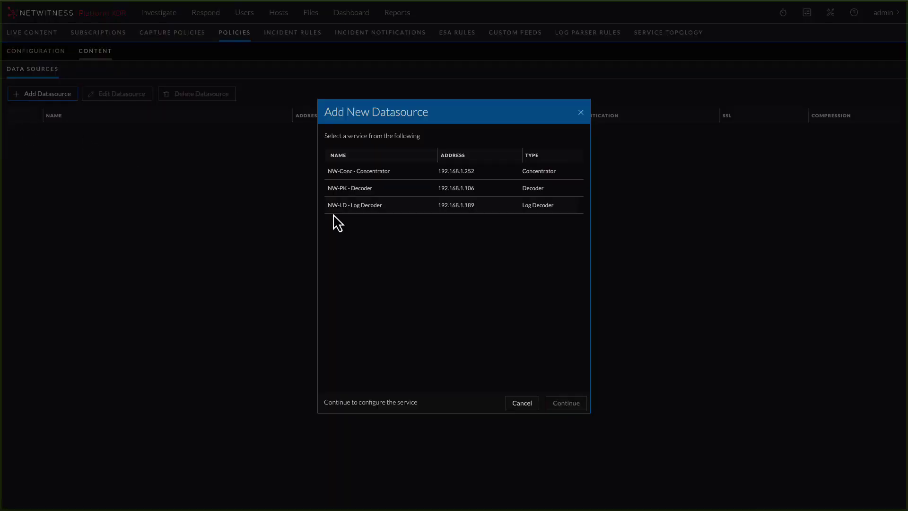
{"action": "left_click", "coordinate": [334, 172]}
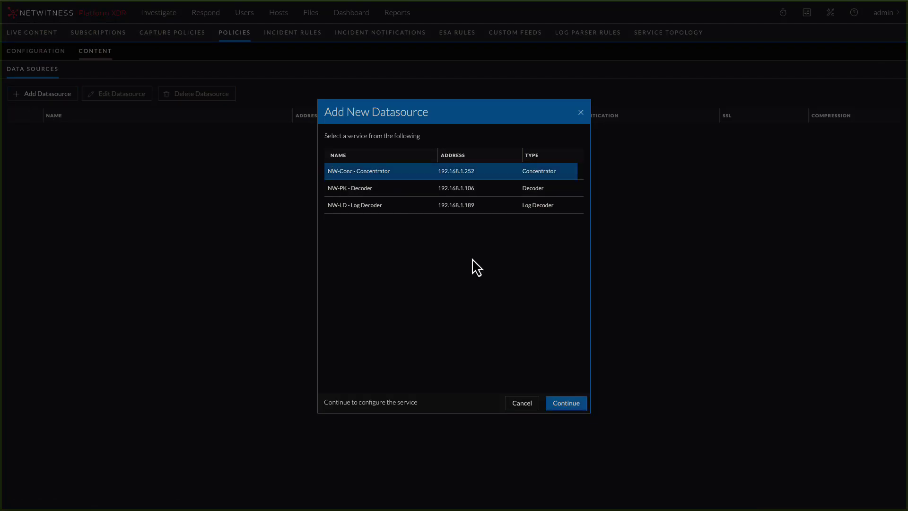
{"action": "left_click", "coordinate": [567, 403]}
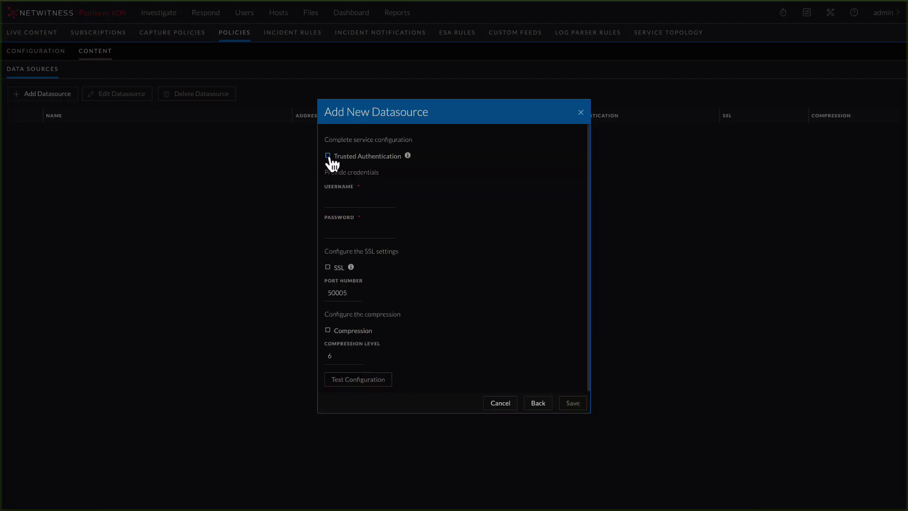
{"action": "left_click", "coordinate": [328, 156]}
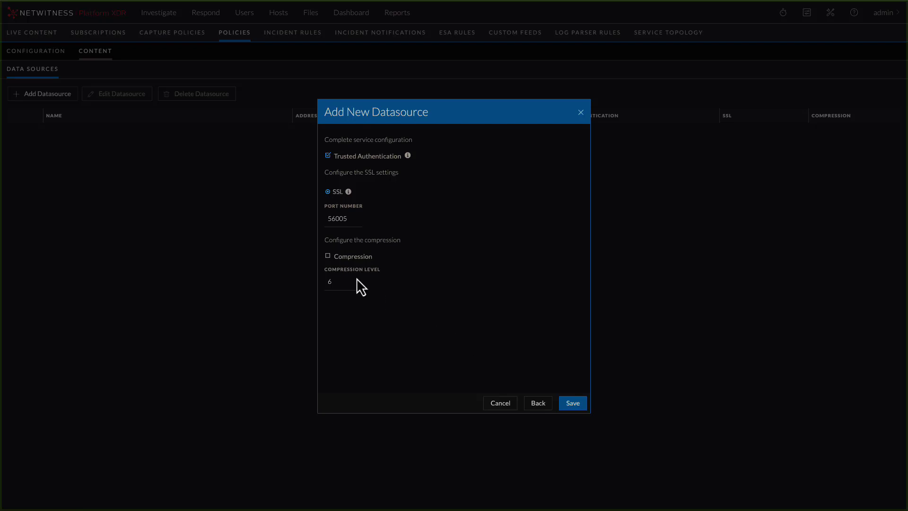
{"action": "left_click", "coordinate": [572, 404]}
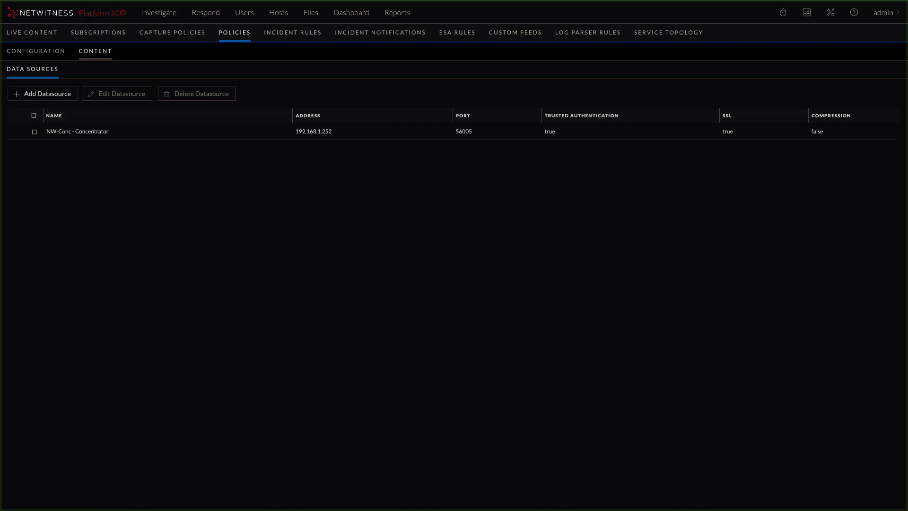
Create a content group named Log Decoders and continue to its service definition.
{"action": "left_click", "coordinate": [97, 55]}
{"action": "left_click", "coordinate": [18, 106]}
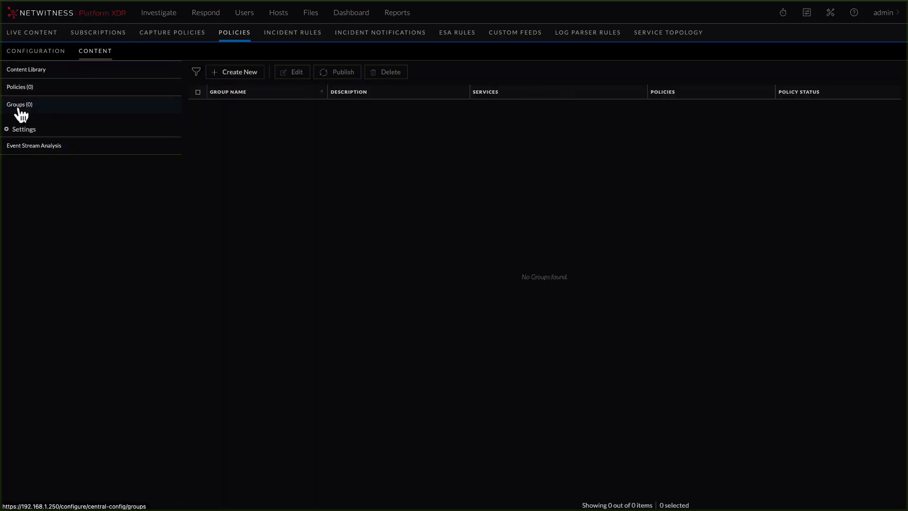
{"action": "left_click", "coordinate": [236, 78]}
{"action": "left_click", "coordinate": [224, 111]}
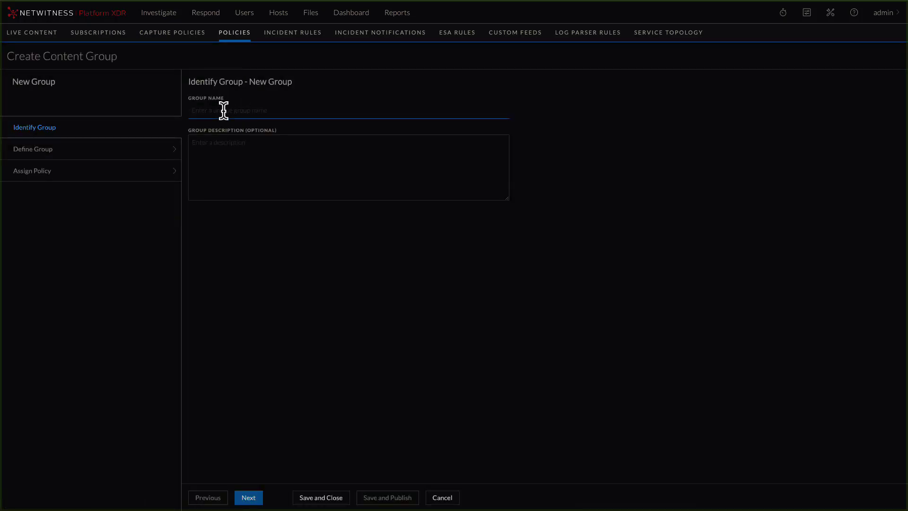
{"action": "type", "text": "Log Decoders"}
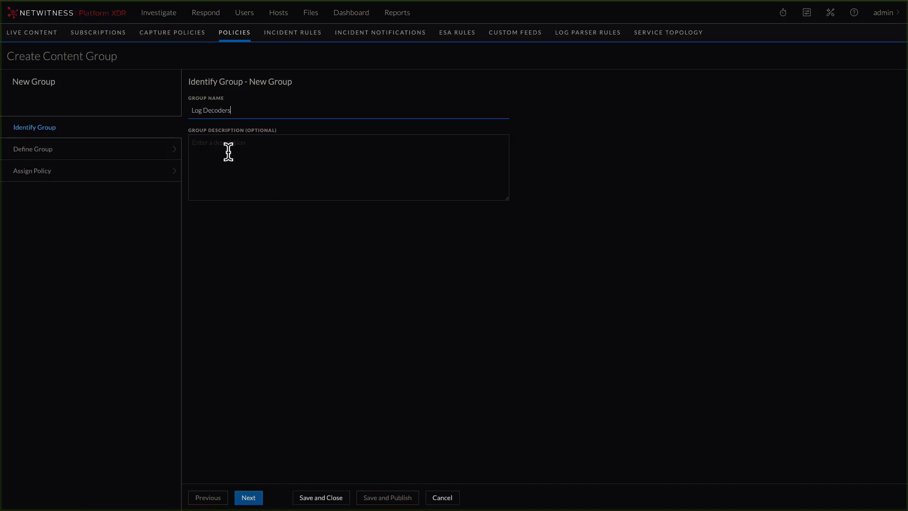
{"action": "left_click", "coordinate": [250, 500]}
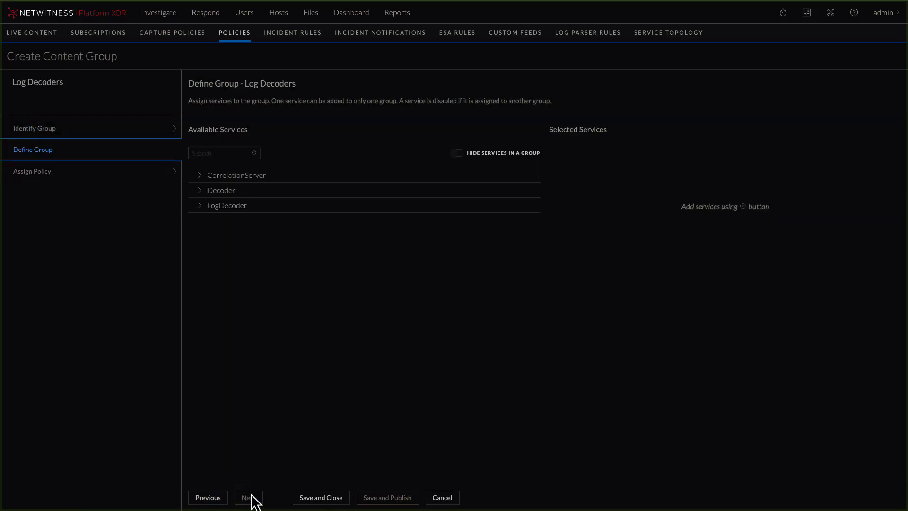
Add the NW-LD - Log Decoder service to the Log Decoders group, then save and close the group.
{"action": "left_click", "coordinate": [223, 207]}
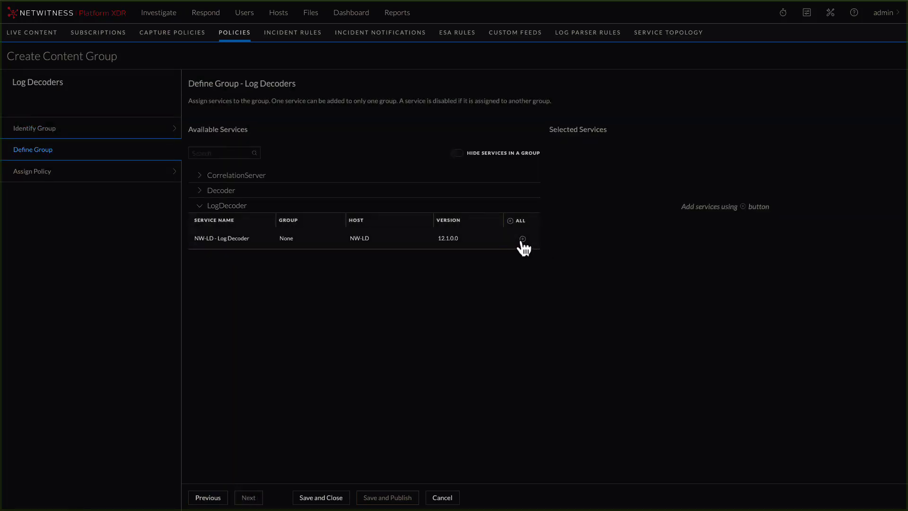
{"action": "left_click", "coordinate": [522, 238]}
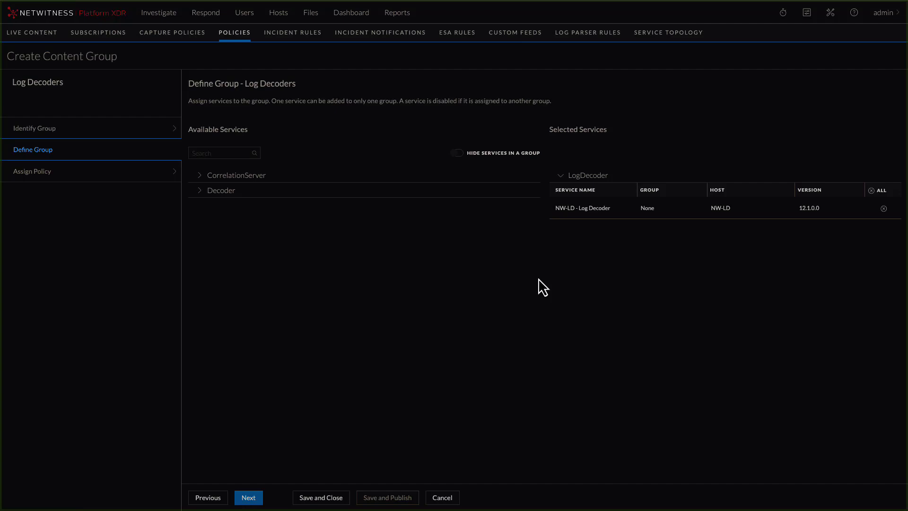
{"action": "left_click", "coordinate": [322, 498]}
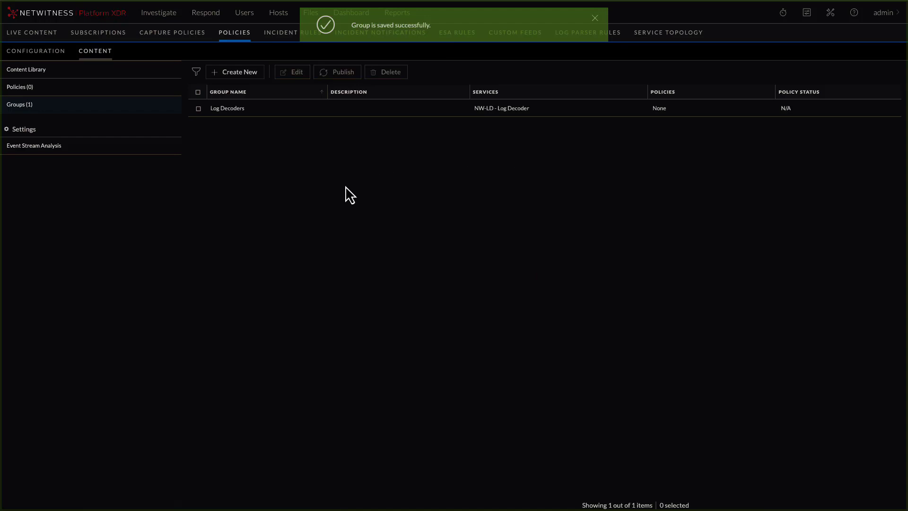
Create a content policy named LogDecoder-Policy and continue to its content definition.
{"action": "left_click", "coordinate": [21, 90]}
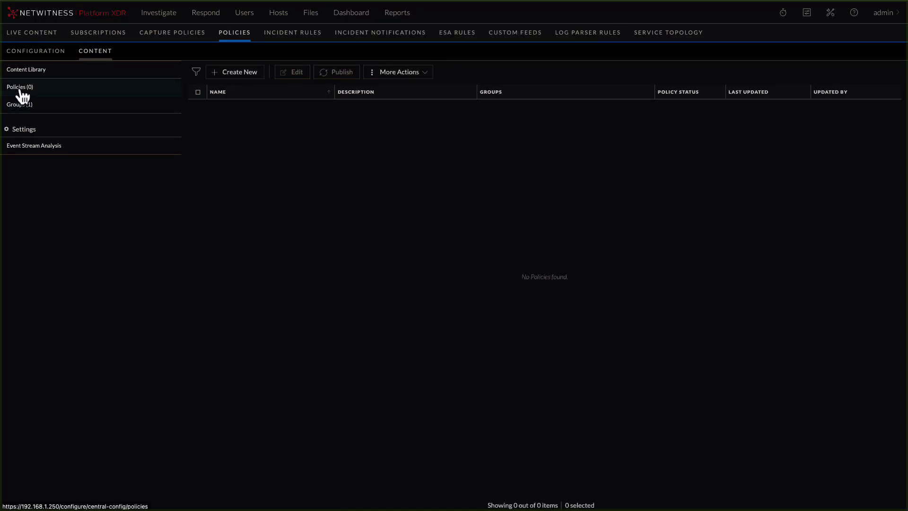
{"action": "left_click", "coordinate": [226, 74]}
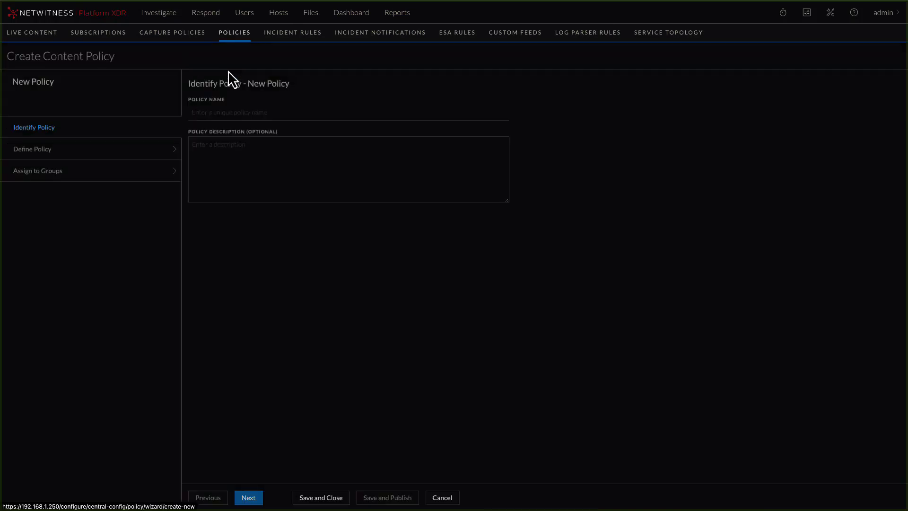
{"action": "left_click", "coordinate": [242, 113]}
{"action": "type", "text": "LogDecode"}
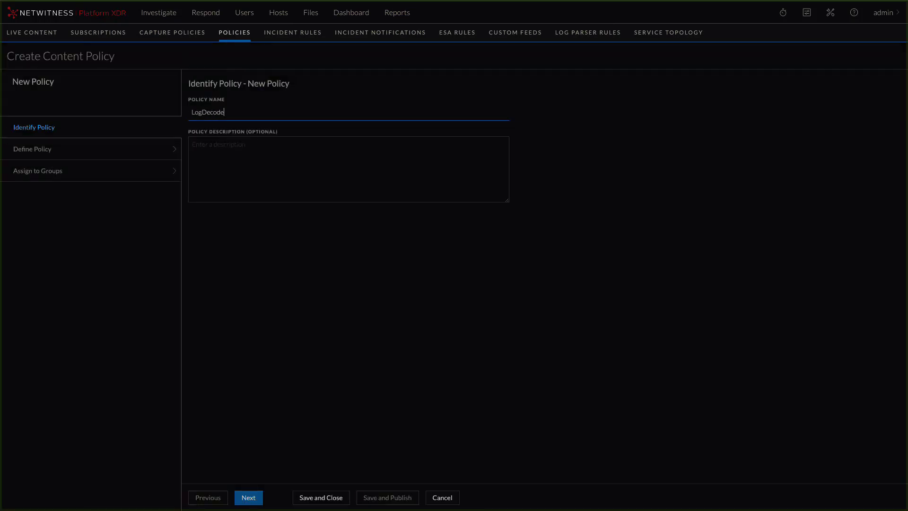
{"action": "type", "text": "r-Policy"}
{"action": "left_click", "coordinate": [248, 498]}
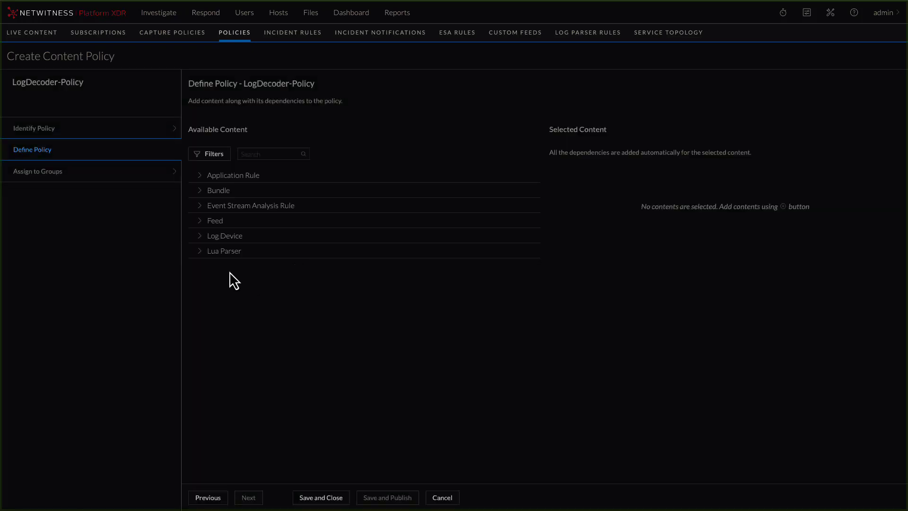
Add the AWS and BigFix log devices to the selected content of LogDecoder-Policy.
{"action": "left_click", "coordinate": [201, 237]}
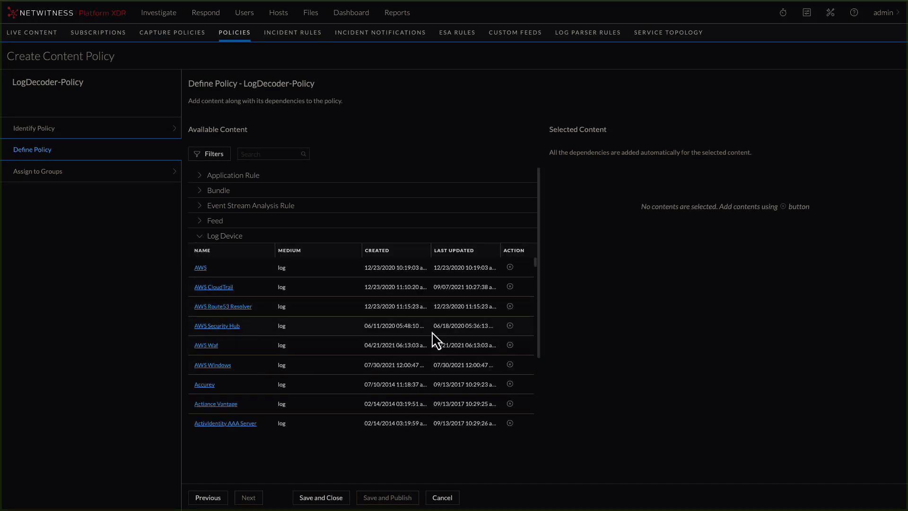
{"action": "left_click", "coordinate": [509, 267]}
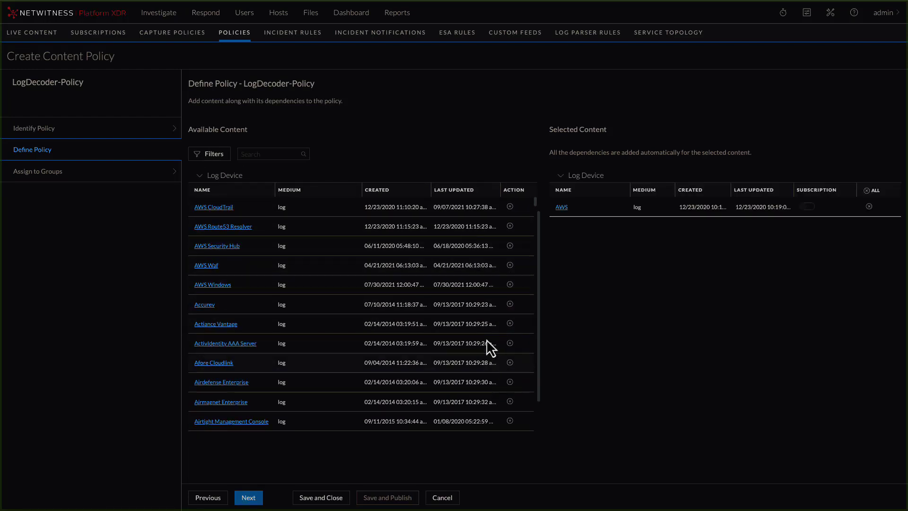
{"action": "scroll", "coordinate": [433, 336], "scroll_direction": "down", "scroll_amount": 10}
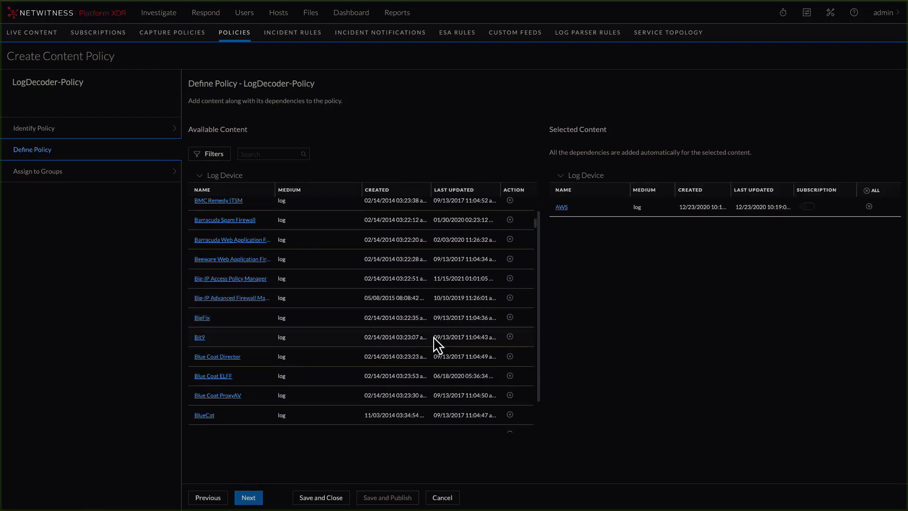
{"action": "left_click", "coordinate": [510, 310]}
{"action": "left_click", "coordinate": [199, 176]}
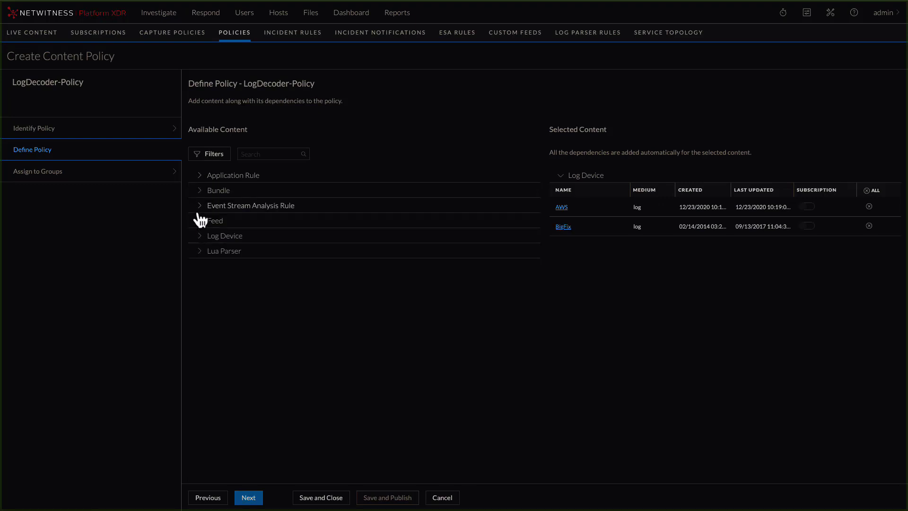
Add the application rules AWS - VPC modified and AWS - Security group or netw... to the policy's selected content.
{"action": "left_click", "coordinate": [199, 179]}
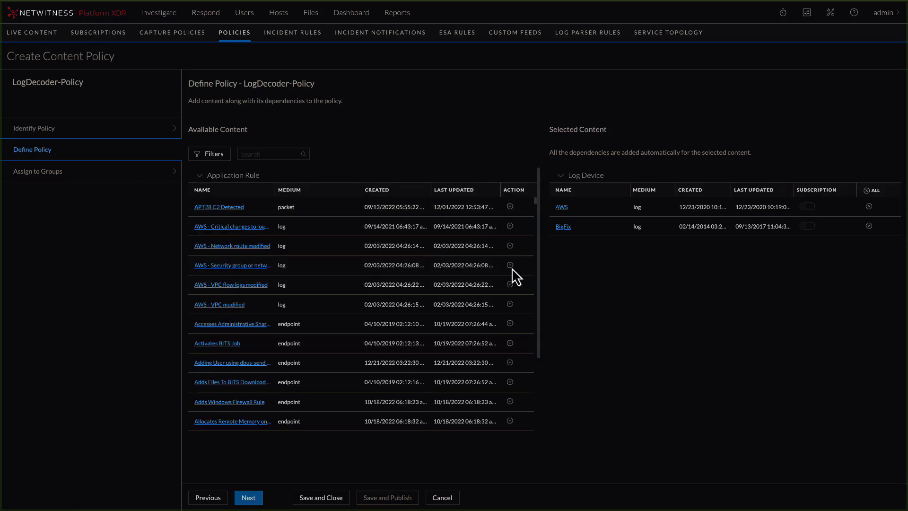
{"action": "left_click", "coordinate": [510, 305]}
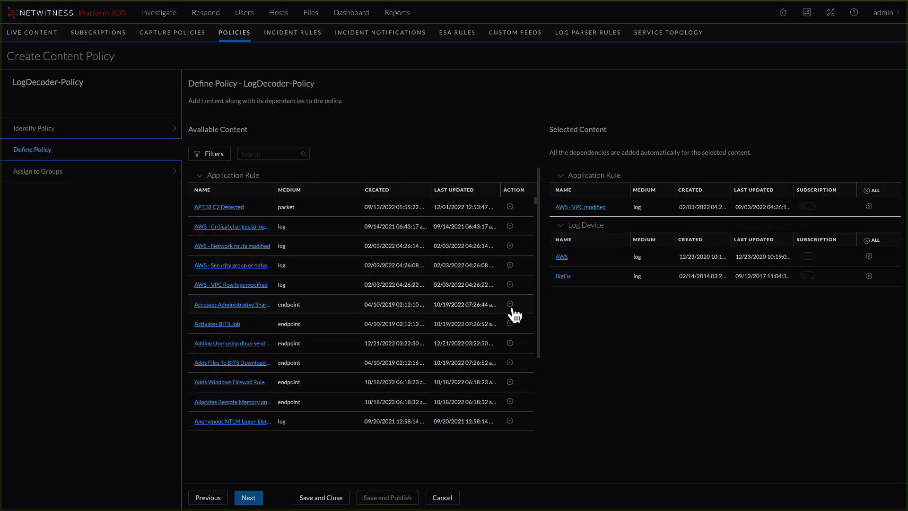
{"action": "left_click", "coordinate": [510, 265]}
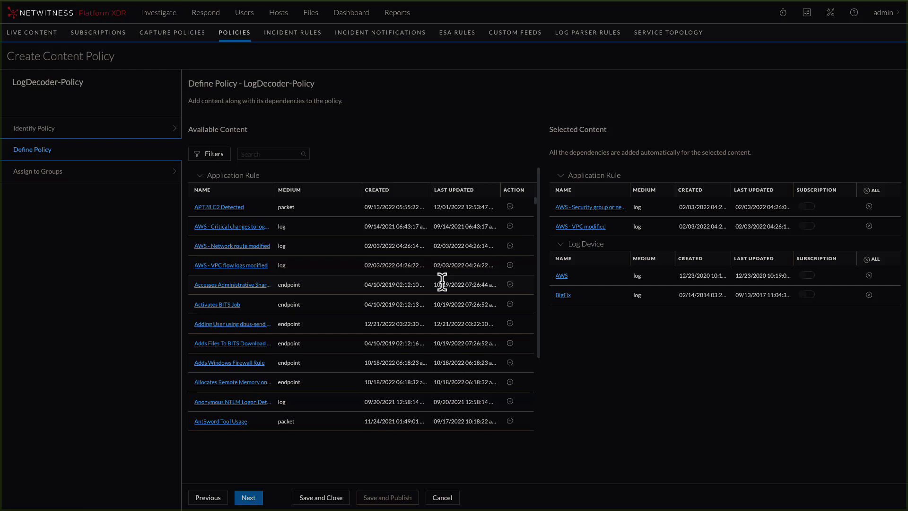
{"action": "left_click", "coordinate": [199, 176]}
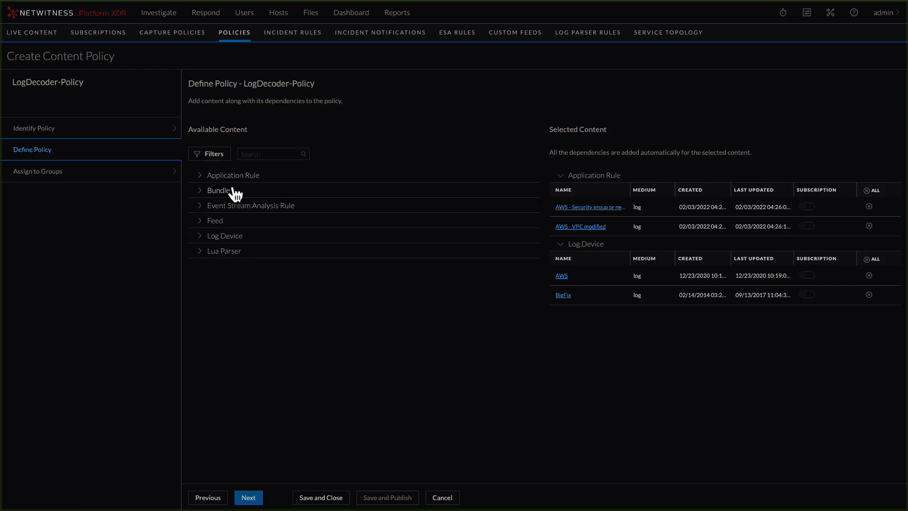
Add the RSA OSINT IP Threat Intel Feed to the policy's content and continue to group assignment.
{"action": "left_click", "coordinate": [201, 221]}
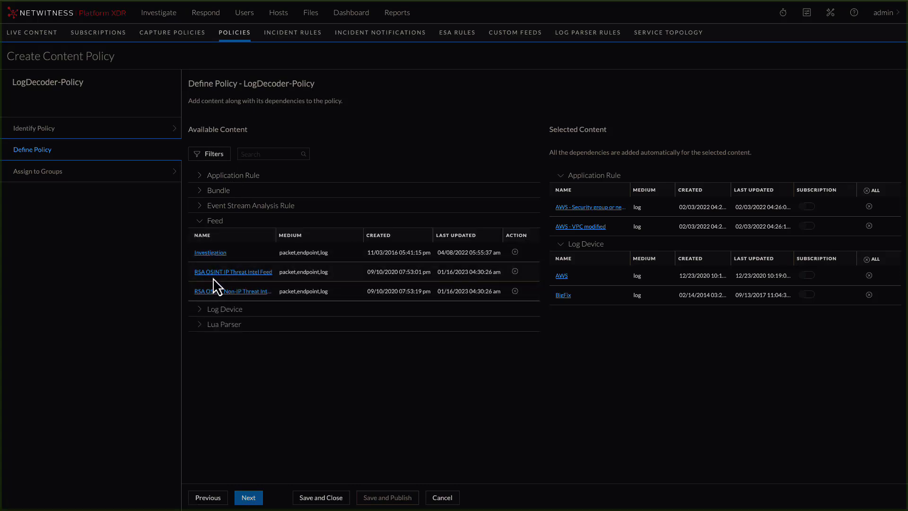
{"action": "left_click", "coordinate": [515, 271]}
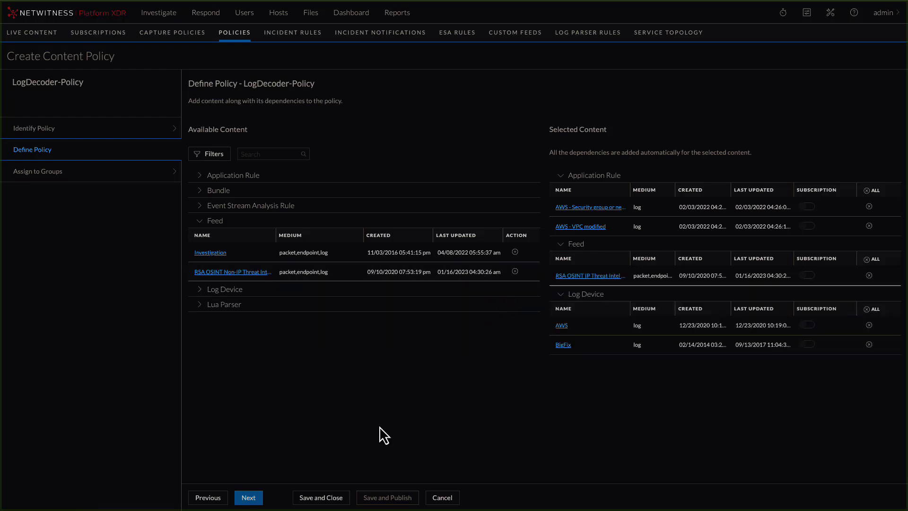
{"action": "left_click", "coordinate": [249, 497]}
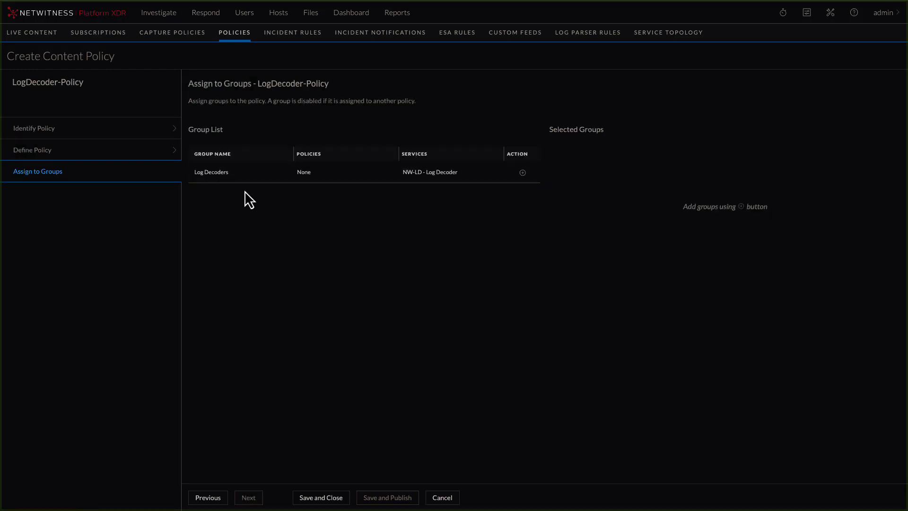
Assign the Log Decoders group to LogDecoder-Policy, then save and publish the policy, accepting deletion of content outside any policy.
{"action": "left_click", "coordinate": [523, 172]}
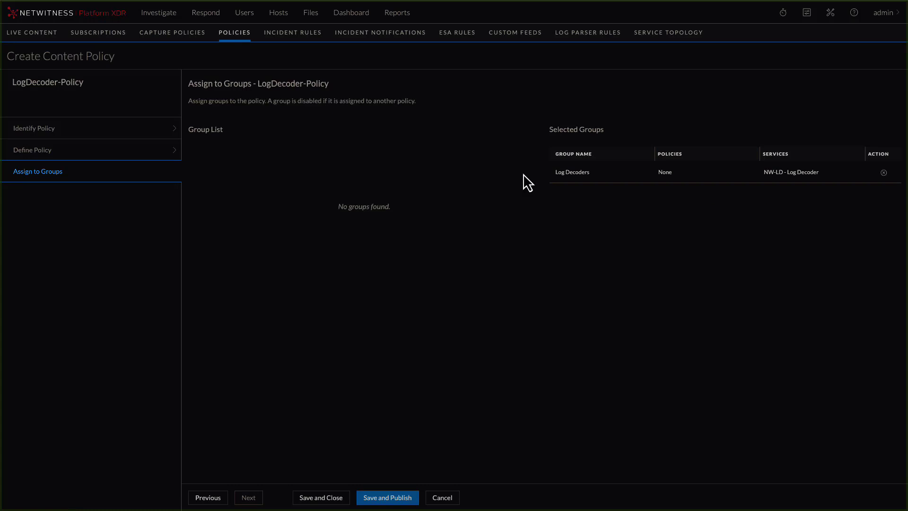
{"action": "left_click", "coordinate": [389, 500]}
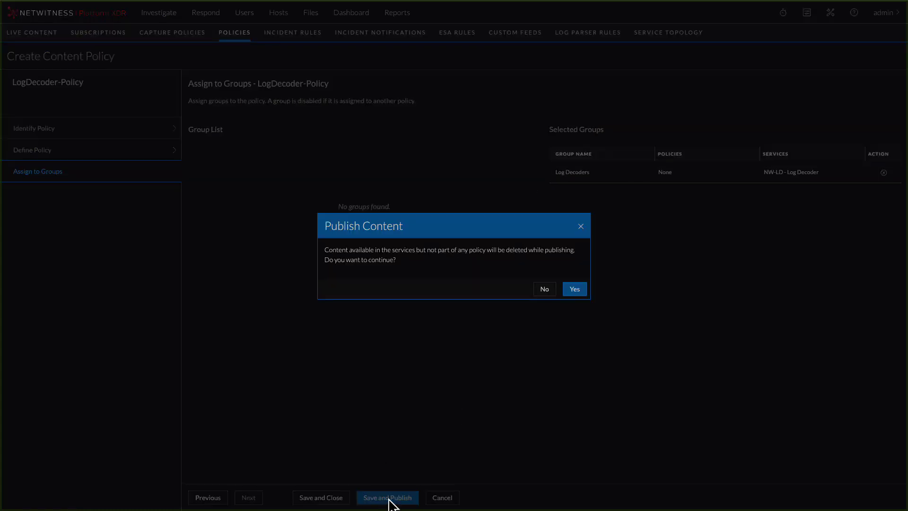
{"action": "left_click", "coordinate": [575, 289]}
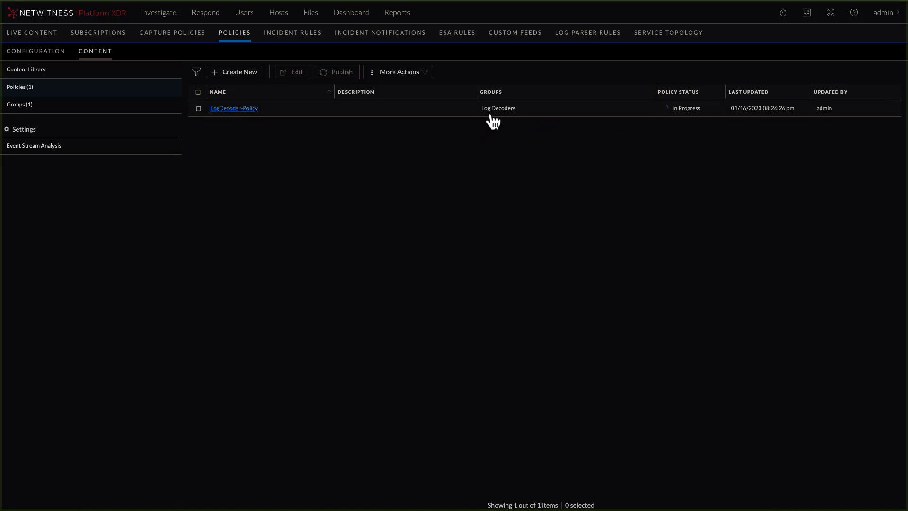
Start a new content group named Network-Decoder and continue to its service definition.
{"action": "left_click", "coordinate": [20, 106]}
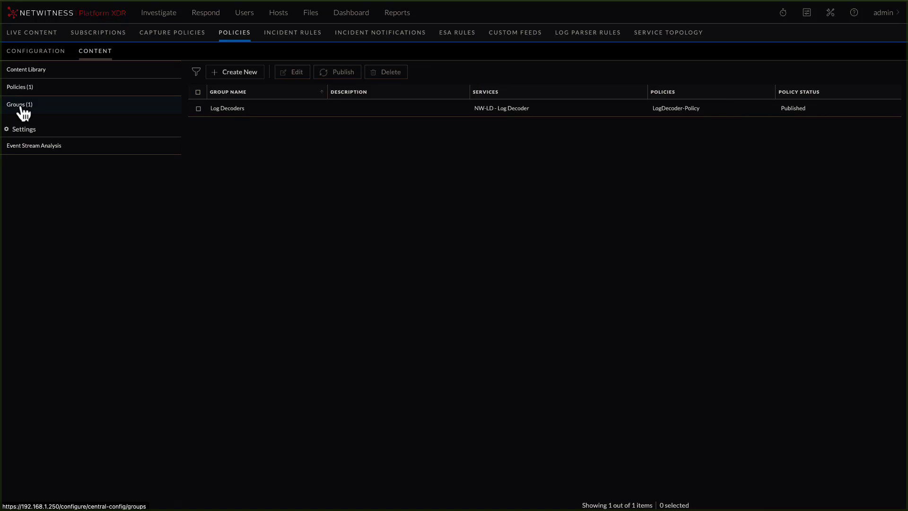
{"action": "left_click", "coordinate": [238, 74]}
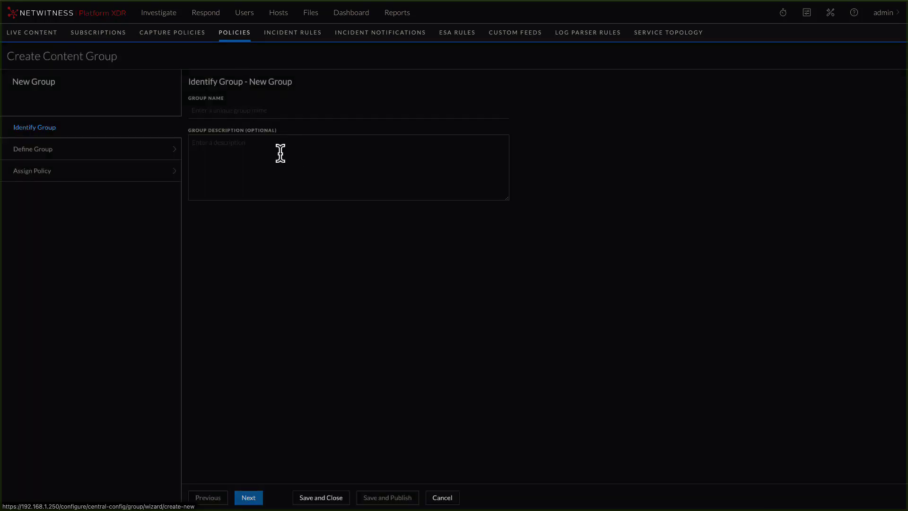
{"action": "left_click", "coordinate": [236, 112]}
{"action": "type", "text": "Network-Decoder"}
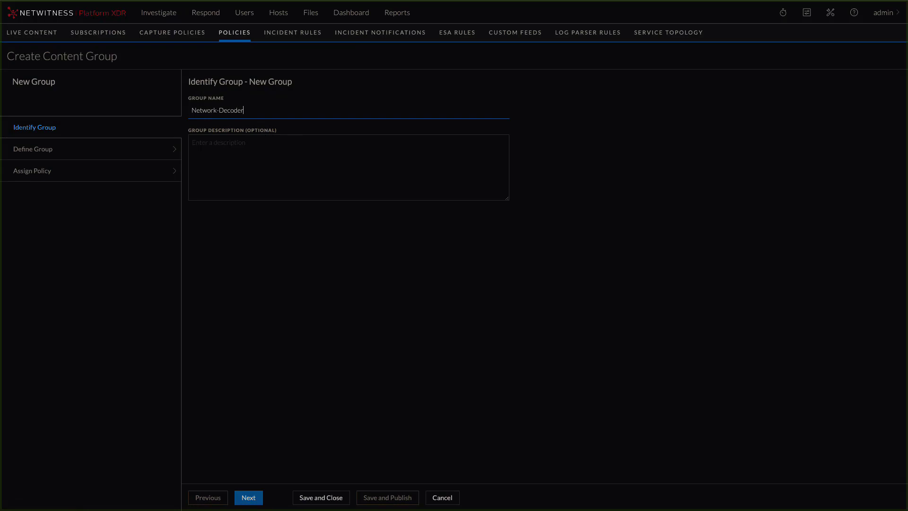
{"action": "left_click", "coordinate": [248, 498]}
Add the NW-PK - Decoder service to the Network-Decoder group and save the group without assigning a policy.
{"action": "left_click", "coordinate": [211, 190]}
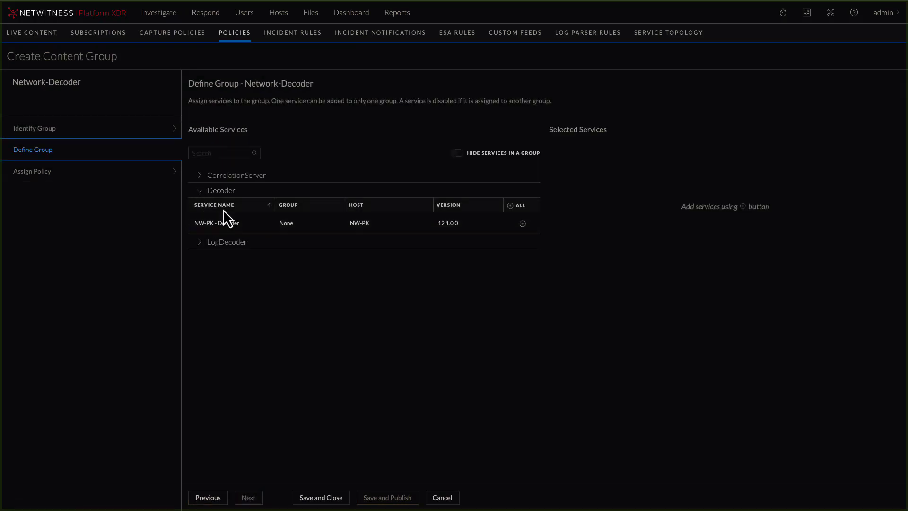
{"action": "left_click", "coordinate": [522, 223]}
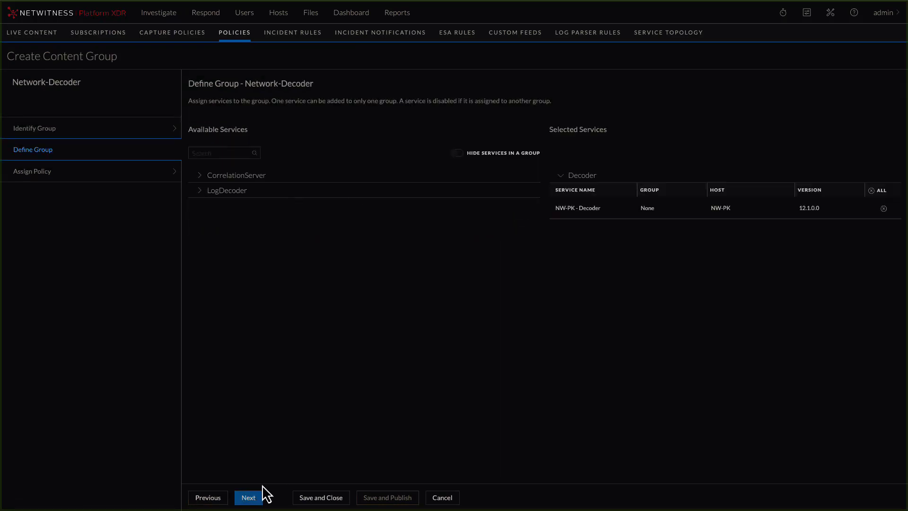
{"action": "left_click", "coordinate": [252, 499]}
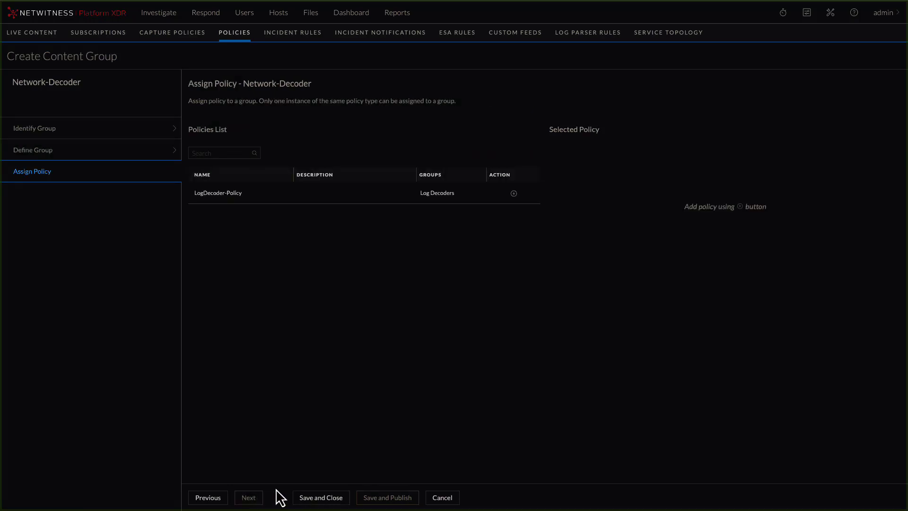
{"action": "left_click", "coordinate": [316, 500]}
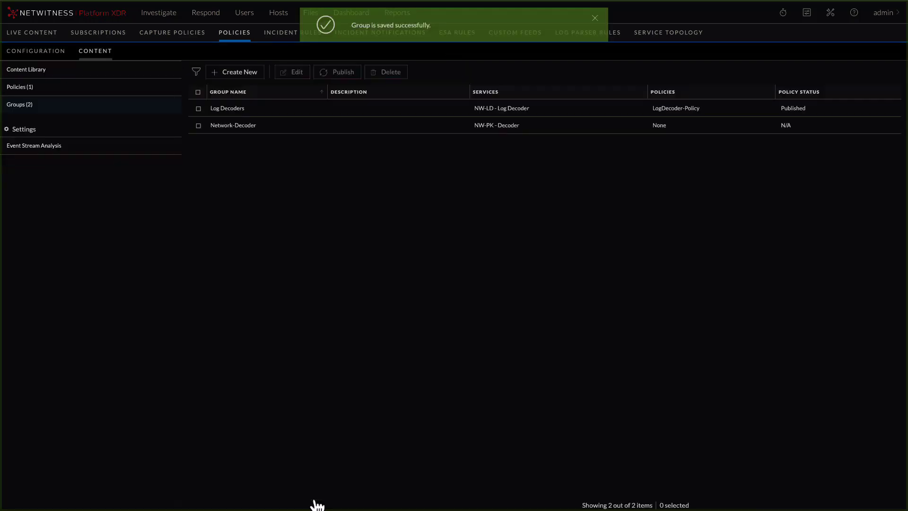
Start a new content policy named Network_decoder-Policy and continue to its content definition.
{"action": "left_click", "coordinate": [41, 87]}
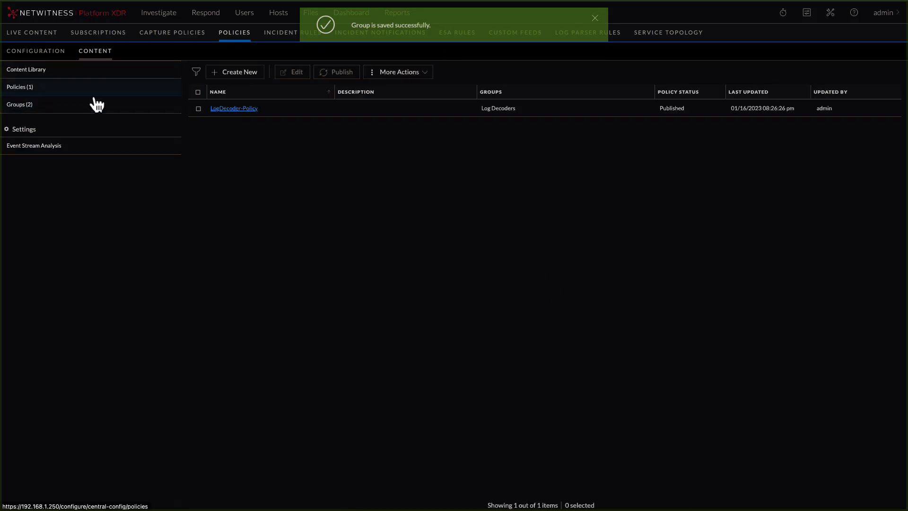
{"action": "left_click", "coordinate": [237, 73]}
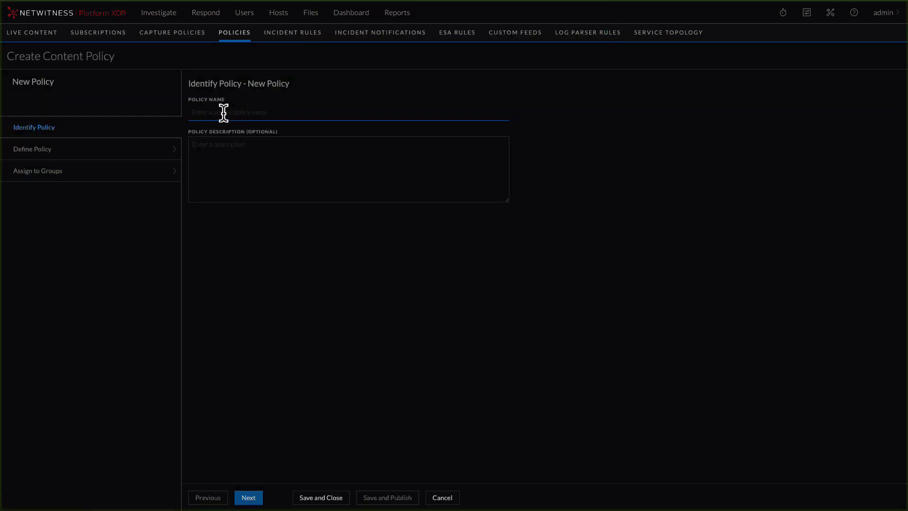
{"action": "type", "text": "Network_decoder-Policy"}
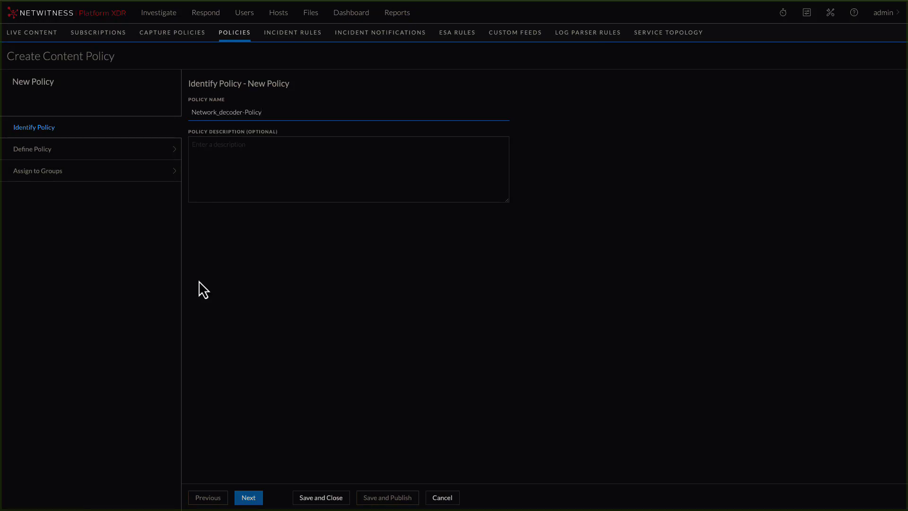
{"action": "left_click", "coordinate": [251, 499]}
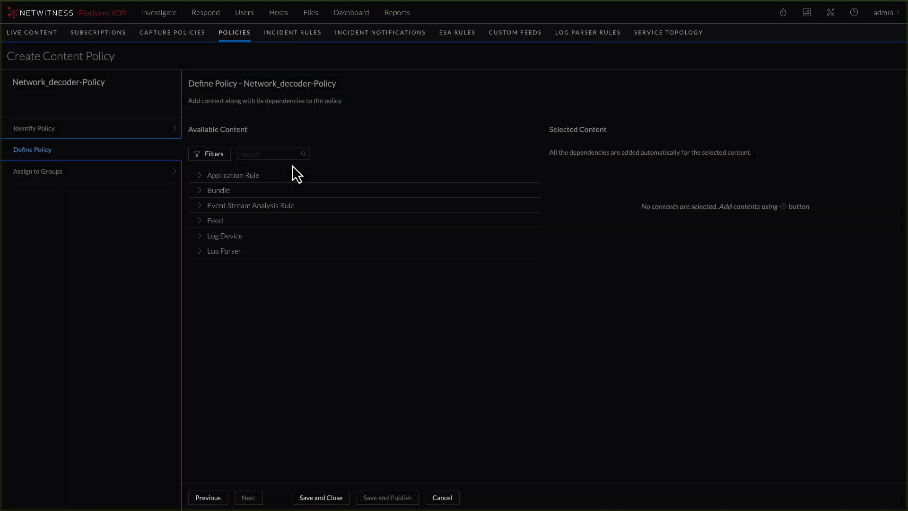
Add the Lua parsers HTTP_lua, ICMP and IMAP_lua to the selected content of Network_decoder-Policy.
{"action": "left_click", "coordinate": [200, 255]}
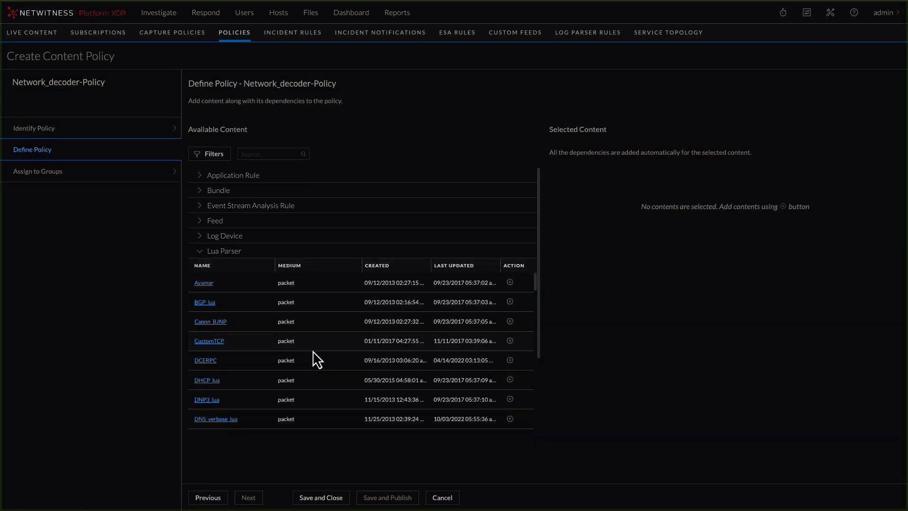
{"action": "scroll", "coordinate": [330, 345], "scroll_direction": "down", "scroll_amount": 7}
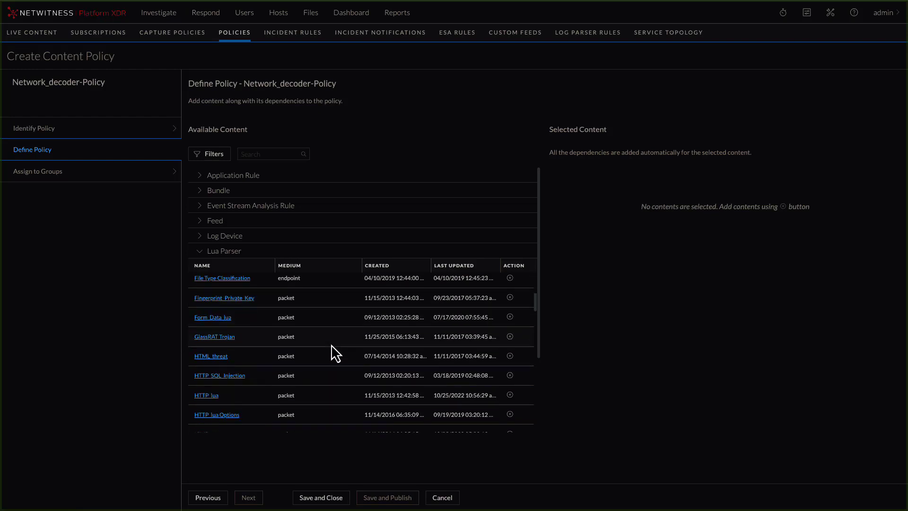
{"action": "left_click", "coordinate": [510, 380]}
{"action": "left_click", "coordinate": [510, 363]}
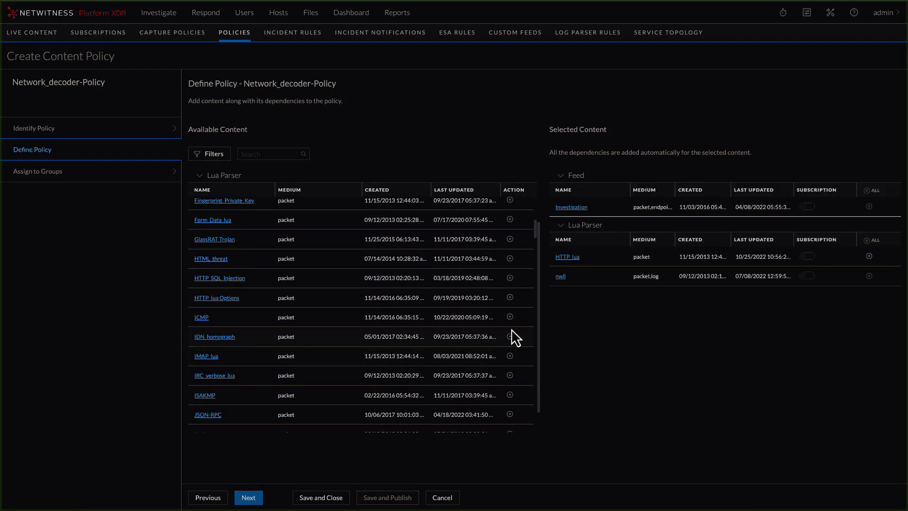
{"action": "left_click", "coordinate": [509, 323]}
{"action": "left_click", "coordinate": [199, 182]}
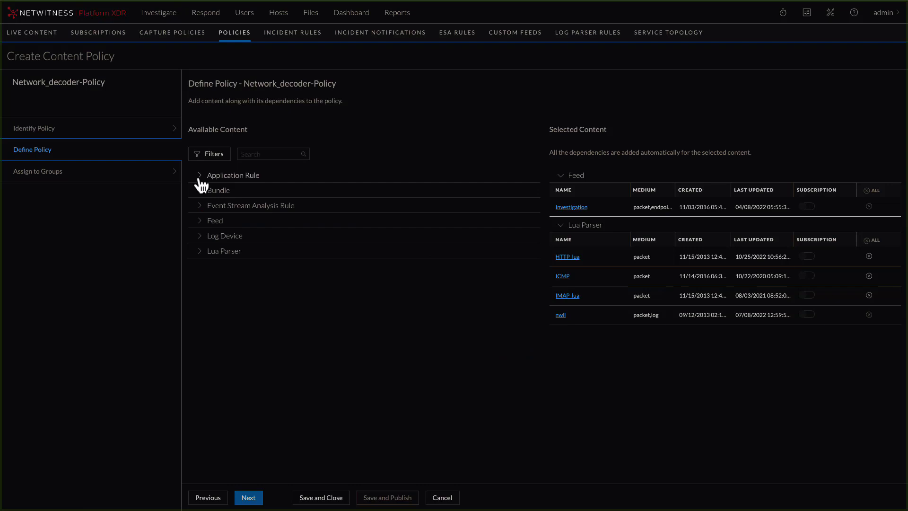
Add the RSA OSINT IP Threat Intel Feed to the policy's content and look through the available bundles and application rules.
{"action": "left_click", "coordinate": [202, 221]}
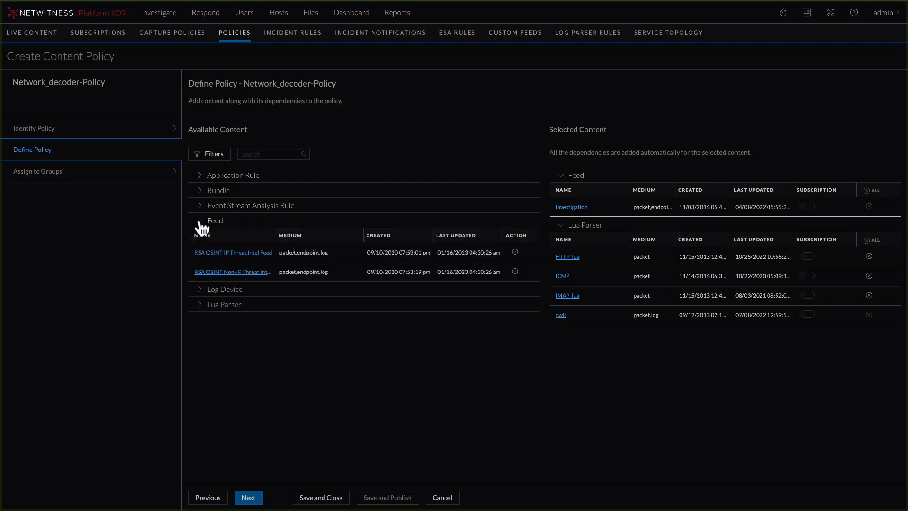
{"action": "left_click", "coordinate": [516, 252]}
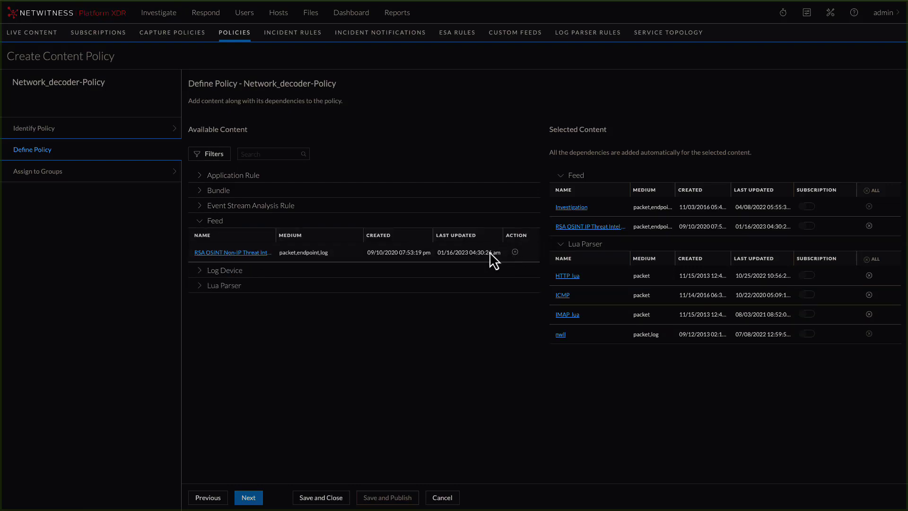
{"action": "left_click", "coordinate": [201, 191]}
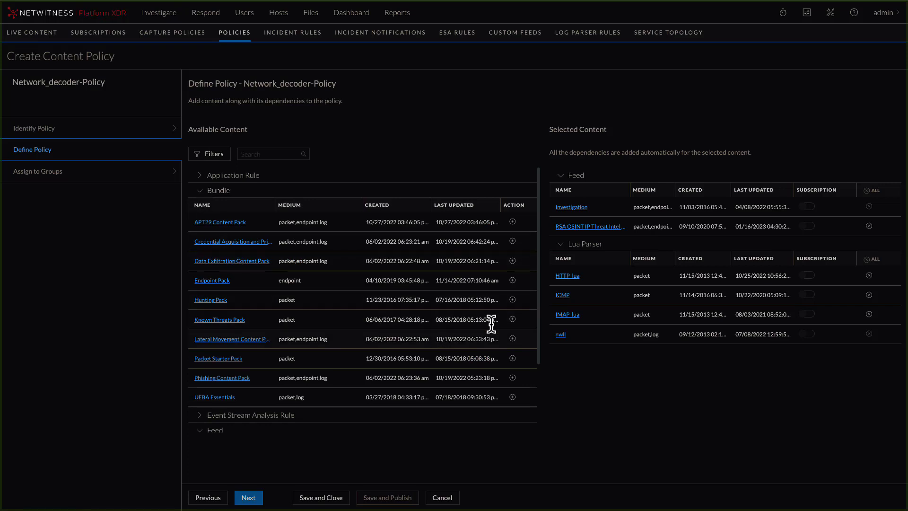
{"action": "left_click", "coordinate": [201, 192]}
{"action": "left_click", "coordinate": [203, 176]}
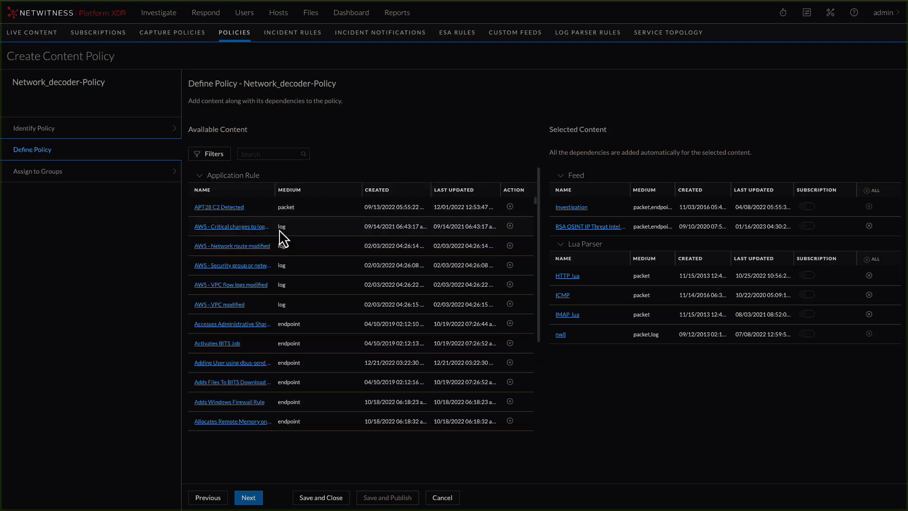
{"action": "scroll", "coordinate": [452, 324], "scroll_direction": "down", "scroll_amount": 5}
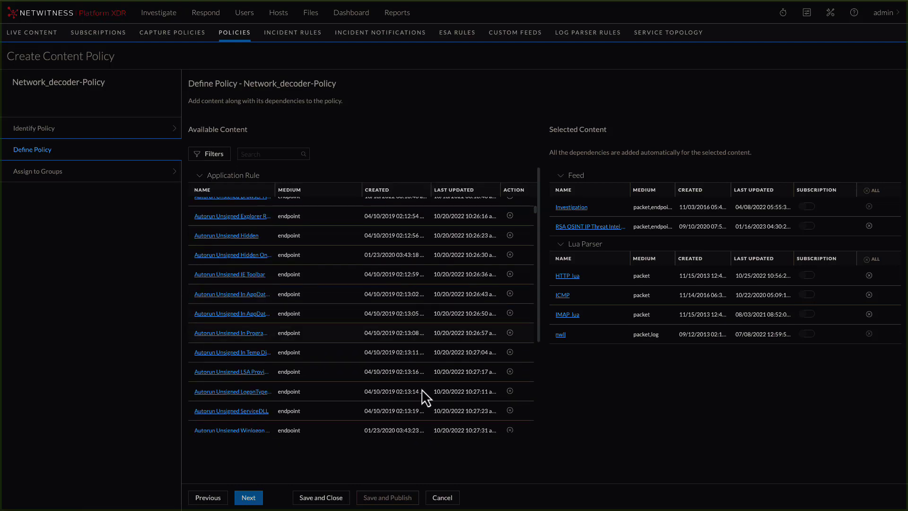
Assign the Network-Decoder group to Network_decoder-Policy, then save and publish the policy, accepting the confirmation.
{"action": "left_click", "coordinate": [248, 498]}
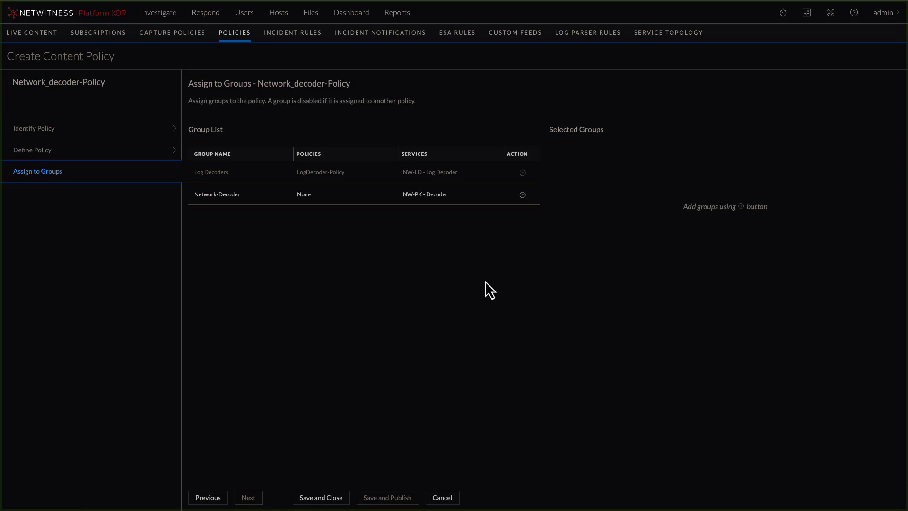
{"action": "left_click", "coordinate": [523, 195]}
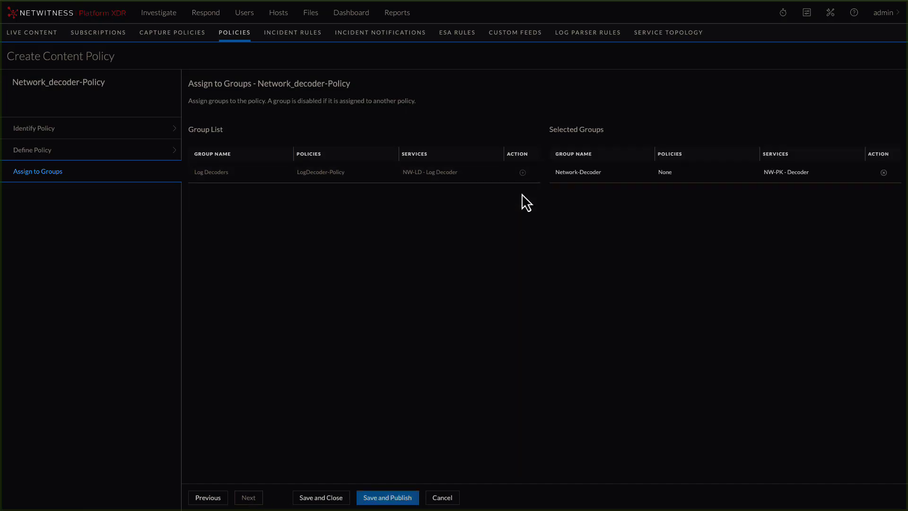
{"action": "left_click", "coordinate": [387, 498]}
{"action": "left_click", "coordinate": [576, 290]}
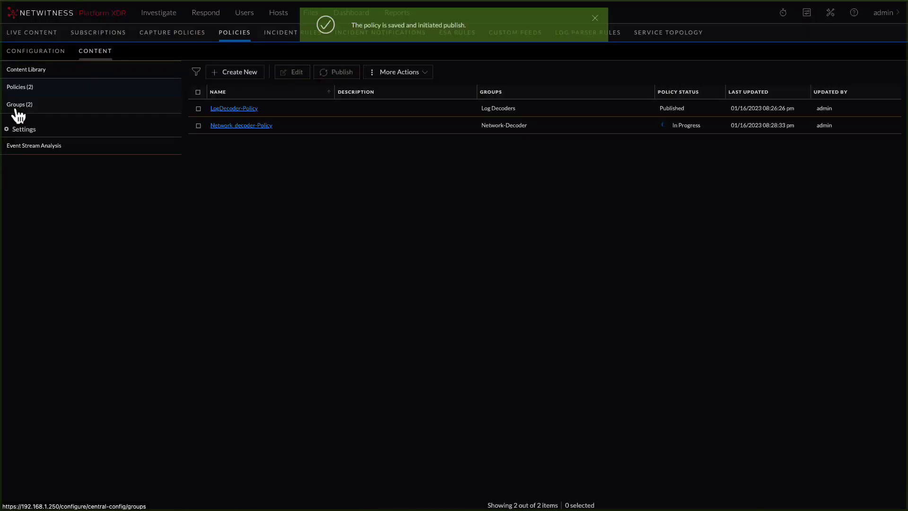
Check the publishing status of Network_decoder-Policy in the content groups and policies lists.
{"action": "left_click", "coordinate": [16, 109]}
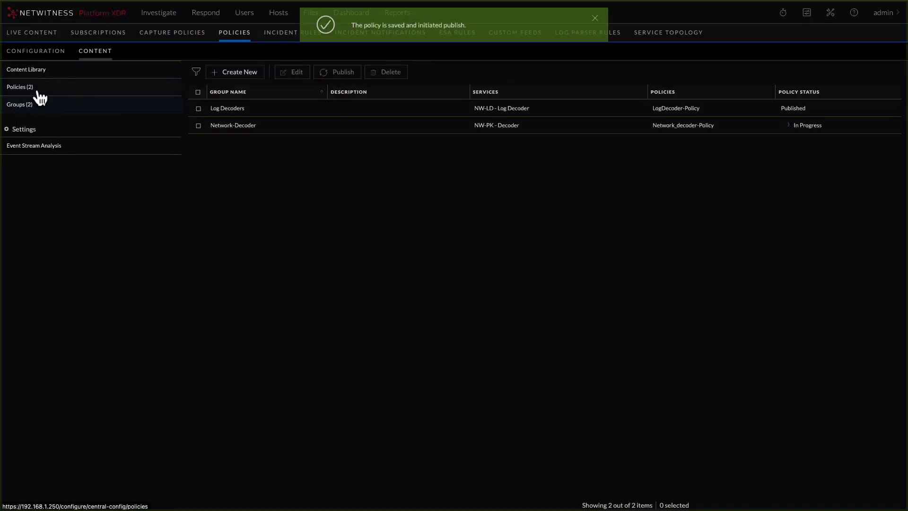
{"action": "left_click", "coordinate": [13, 88]}
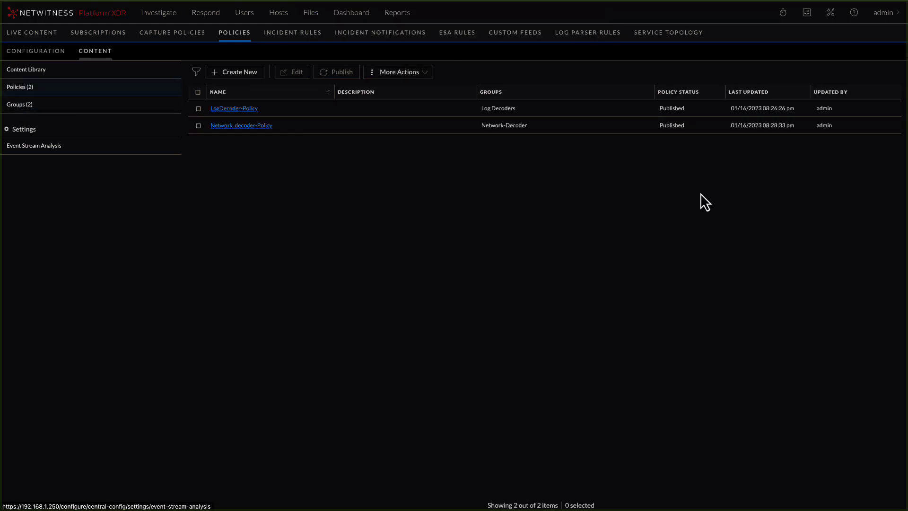
{"action": "left_click", "coordinate": [12, 110]}
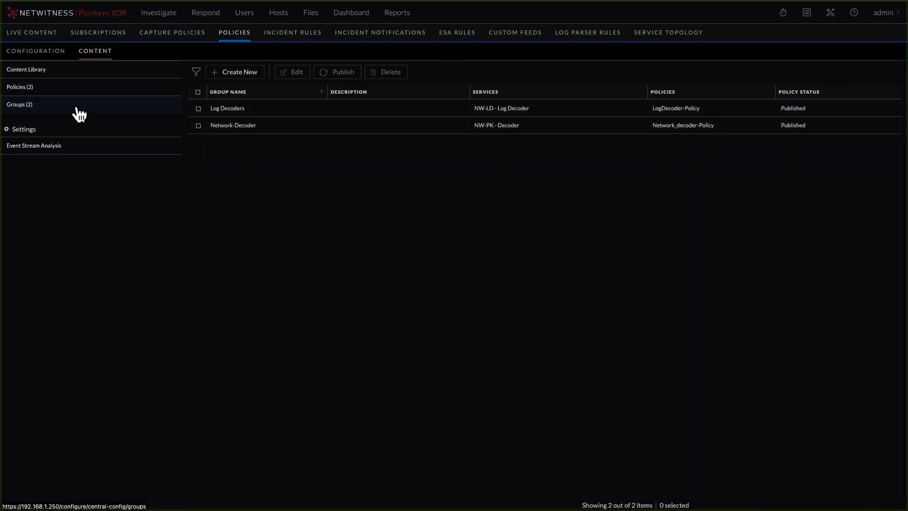
Start a new content group named ESA-Group and continue to its service definition.
{"action": "left_click", "coordinate": [245, 76]}
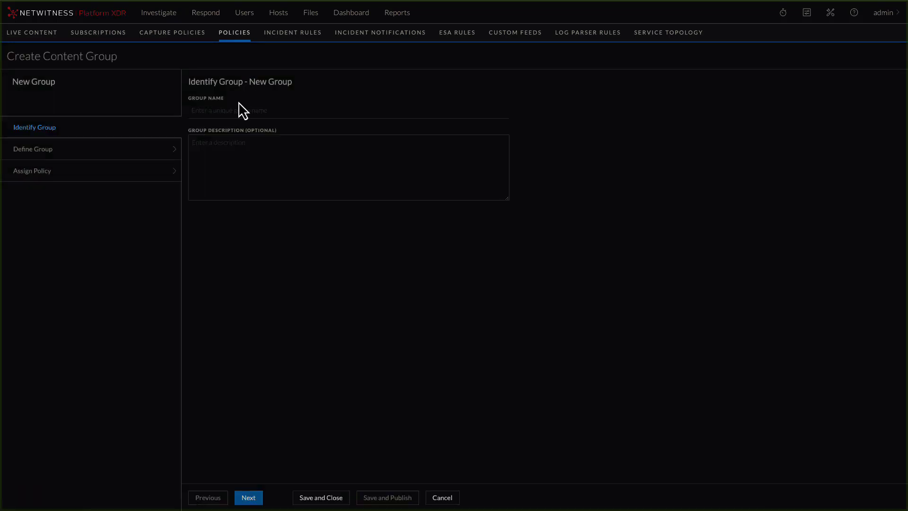
{"action": "left_click", "coordinate": [225, 110]}
{"action": "type", "text": "ESA-Group"}
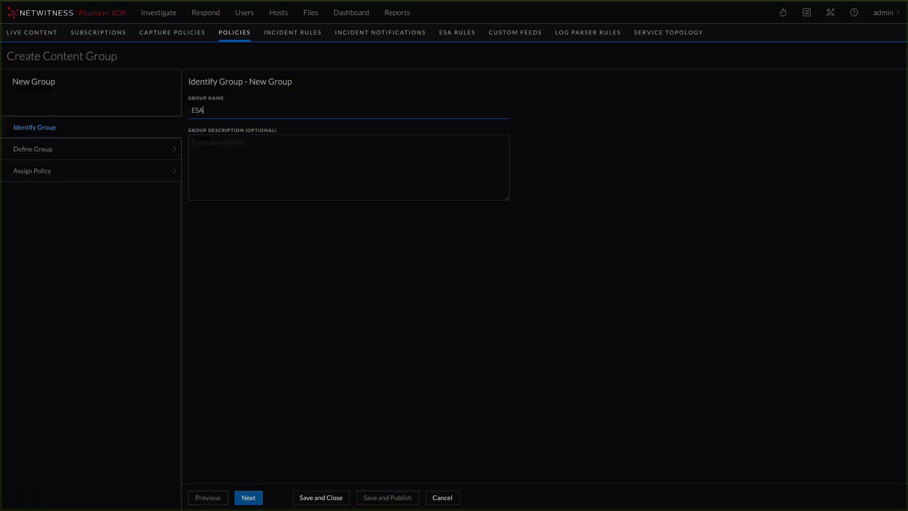
{"action": "left_click", "coordinate": [252, 497]}
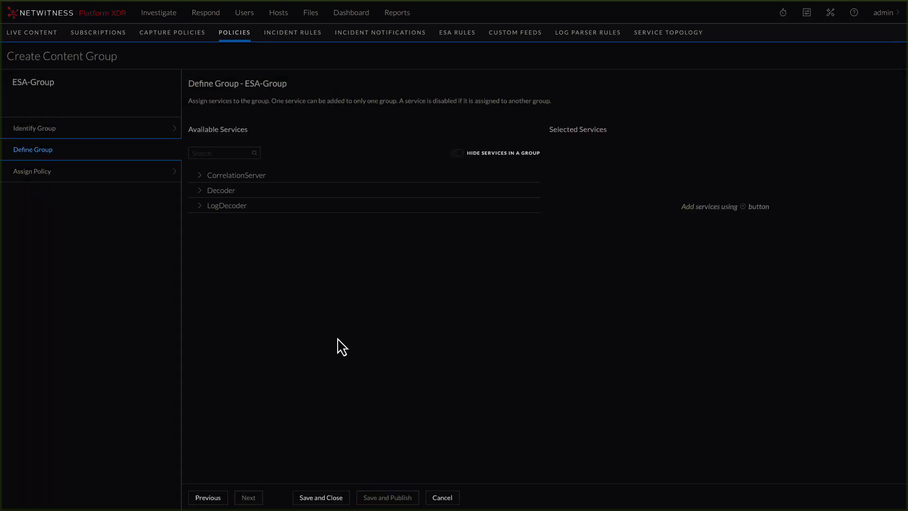
Add the NW-ESA - ESA Correlation service to ESA-Group and save the group without a policy.
{"action": "left_click", "coordinate": [202, 177]}
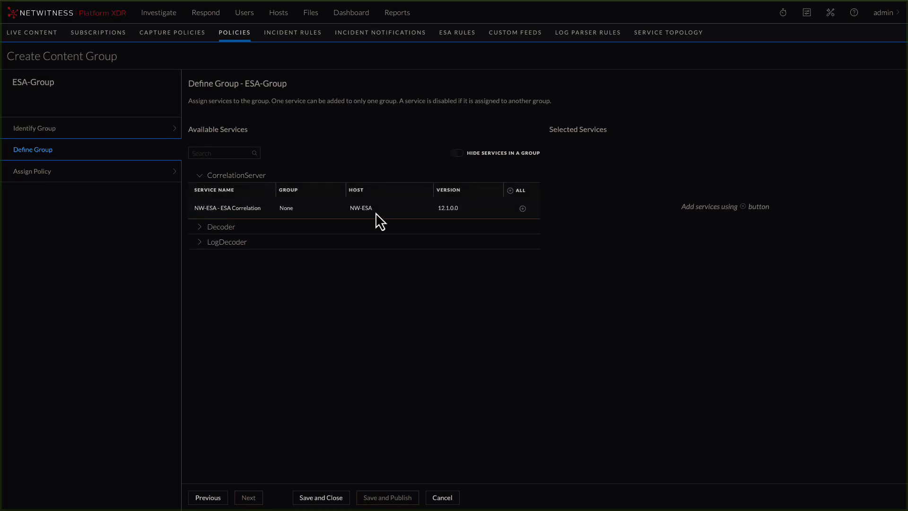
{"action": "left_click", "coordinate": [523, 209]}
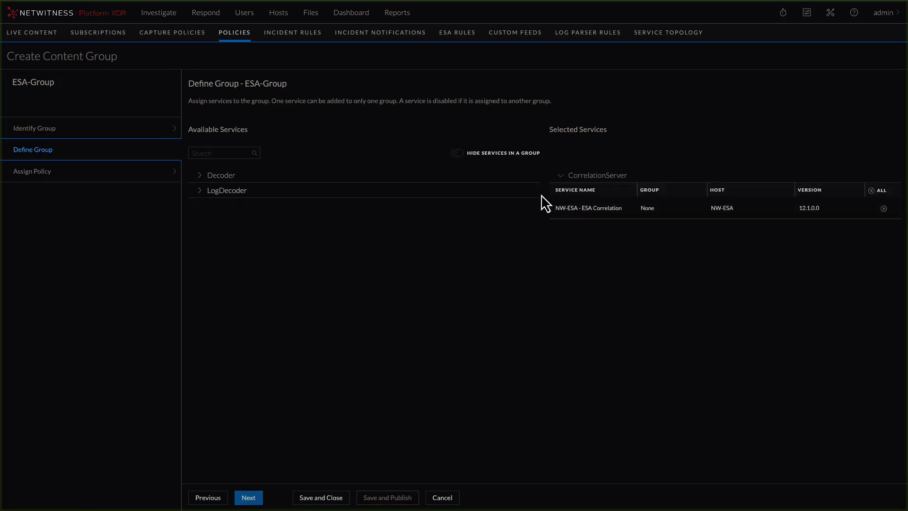
{"action": "left_click", "coordinate": [248, 498]}
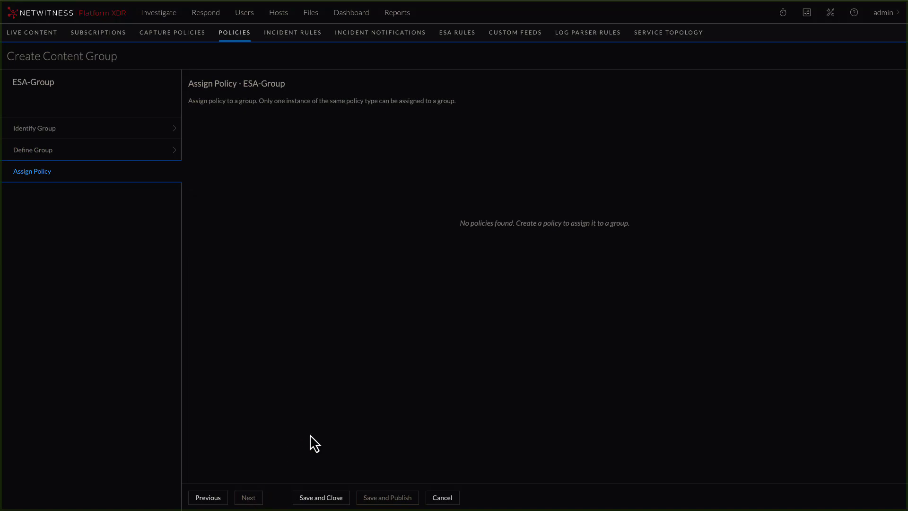
{"action": "left_click", "coordinate": [321, 497]}
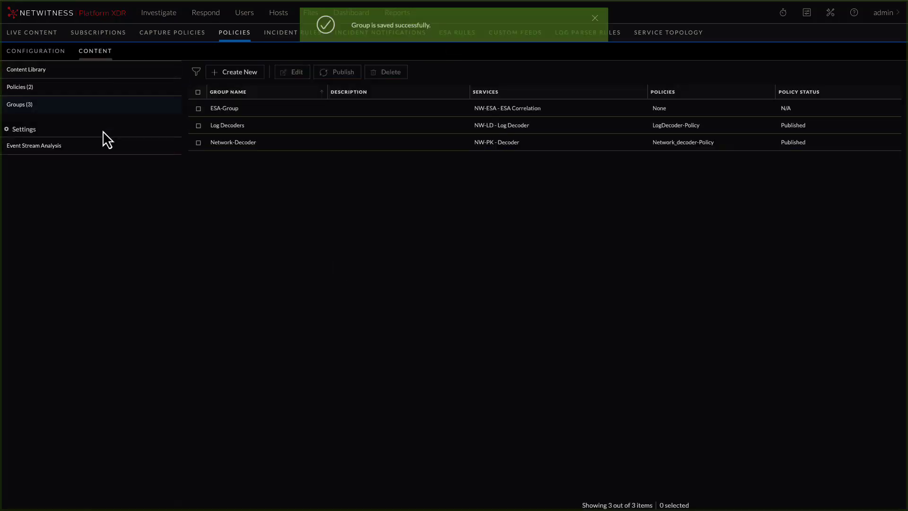
Start a new content policy named ESA-Policy and continue to its content definition.
{"action": "left_click", "coordinate": [19, 90]}
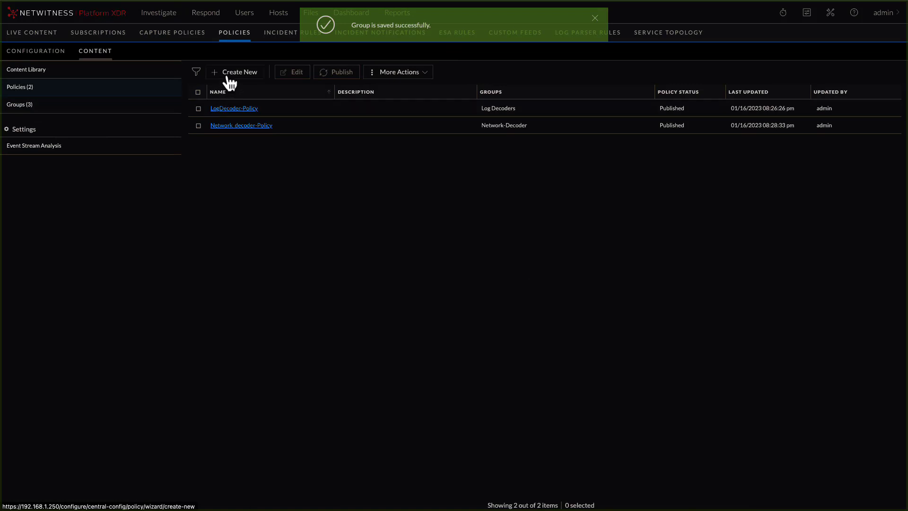
{"action": "left_click", "coordinate": [230, 76]}
{"action": "left_click", "coordinate": [233, 115]}
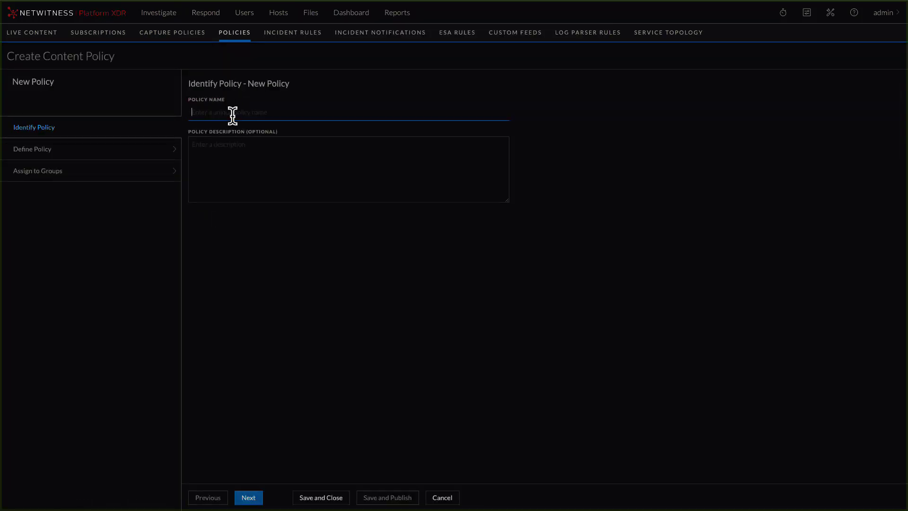
{"action": "type", "text": "ESA-Policy"}
{"action": "left_click", "coordinate": [248, 497]}
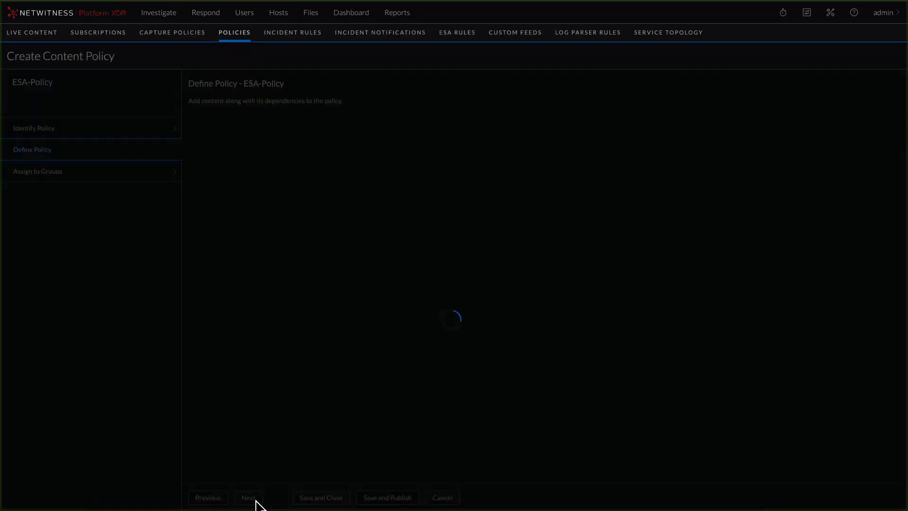
Add the Event Stream Analysis rules AWS Permissions Modified Followed By Instance State Change, BYOD Mobile Web Agent Detected and Detect Port Knocking Log to ESA-Policy.
{"action": "left_click", "coordinate": [202, 208]}
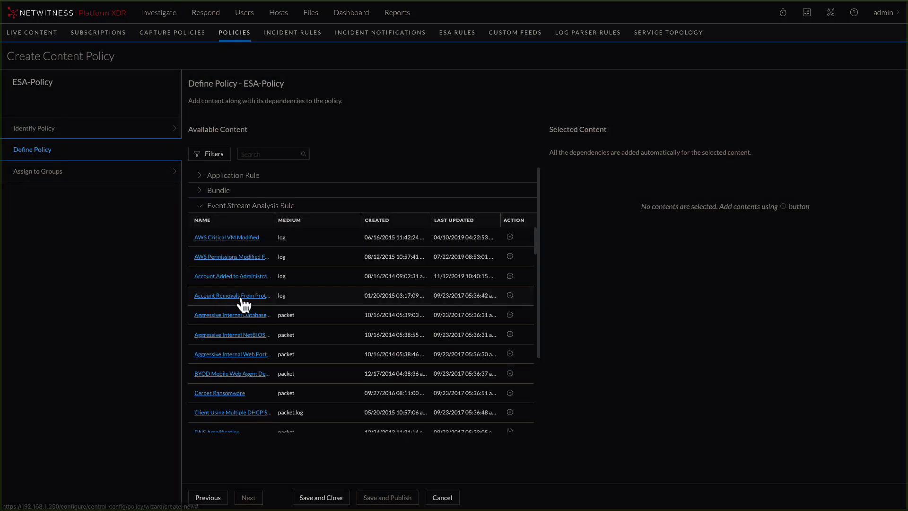
{"action": "scroll", "coordinate": [244, 300], "scroll_direction": "down", "scroll_amount": 6}
{"action": "scroll", "coordinate": [244, 301], "scroll_direction": "up", "scroll_amount": 6}
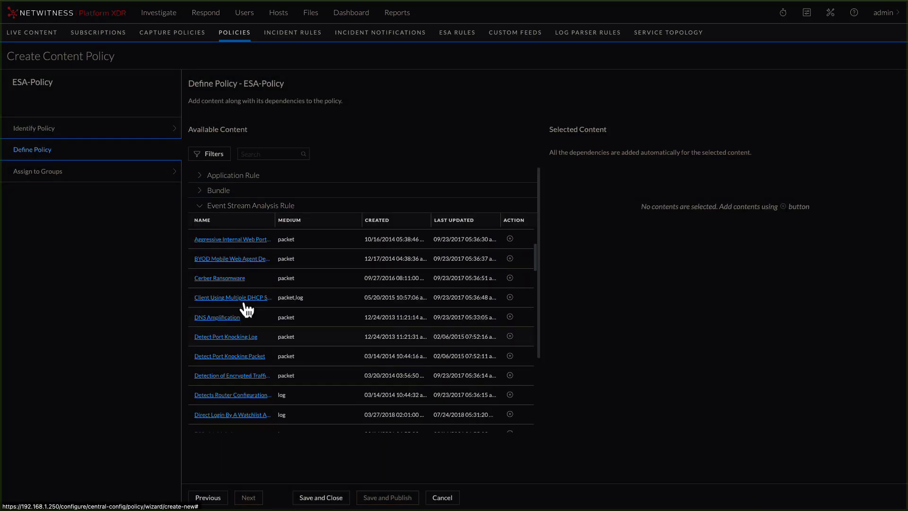
{"action": "left_click", "coordinate": [510, 326]}
{"action": "left_click", "coordinate": [510, 324]}
{"action": "left_click", "coordinate": [511, 378]}
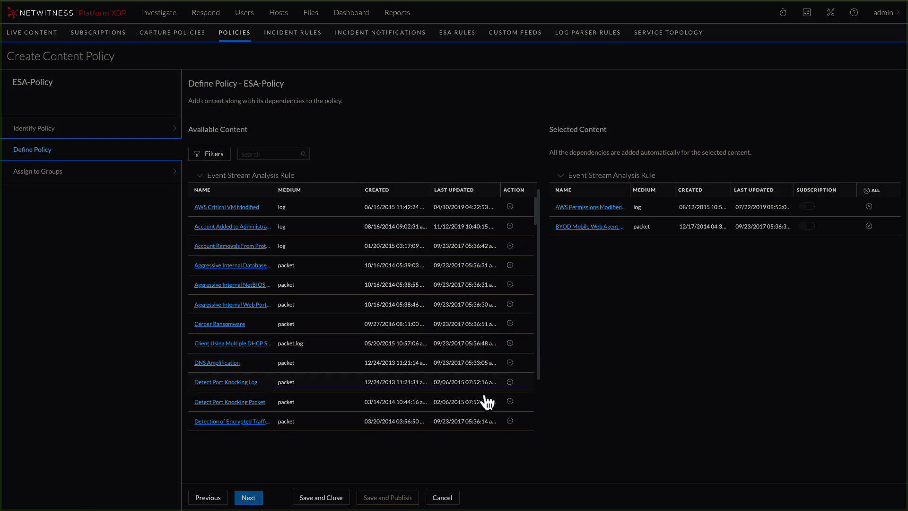
Assign ESA-Group to ESA-Policy, then save and publish the policy, accepting the confirmation.
{"action": "left_click", "coordinate": [248, 497]}
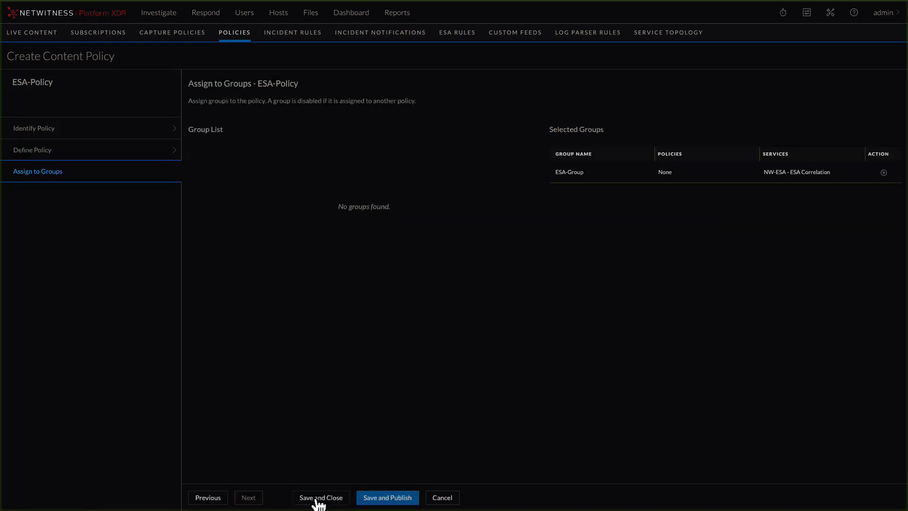
{"action": "left_click", "coordinate": [387, 497]}
{"action": "left_click", "coordinate": [573, 289]}
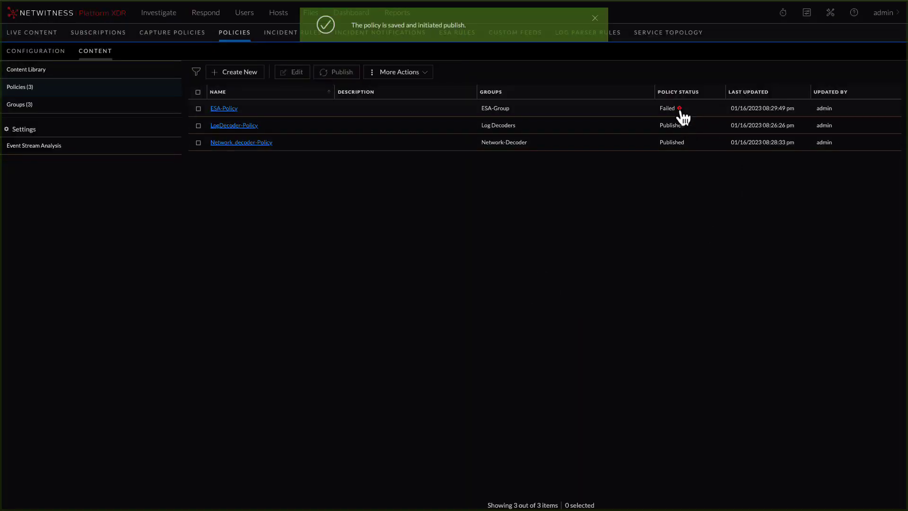
In ESA-Policy's Event Stream Analysis deployments, start a deployment named ESA-Deployment using the NW-ESA - ESA Correlation service.
{"action": "mouse_move", "coordinate": [682, 113]}
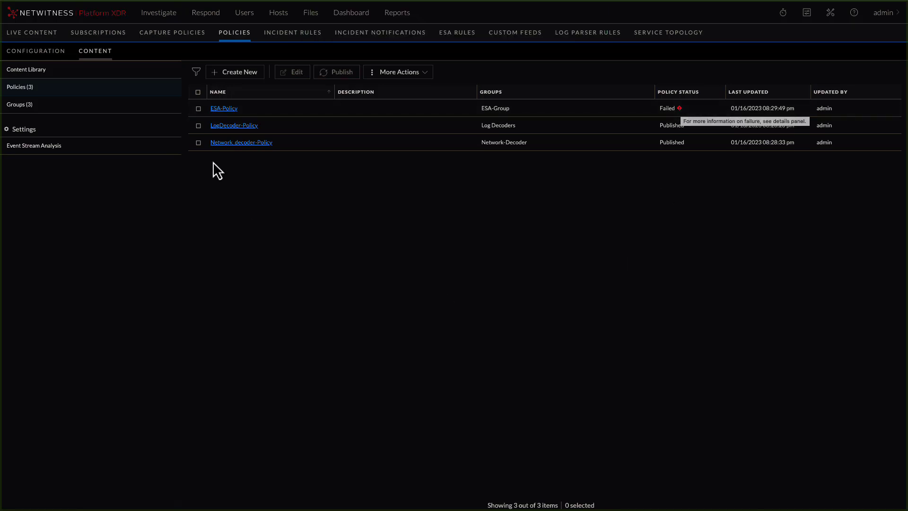
{"action": "left_click", "coordinate": [224, 110]}
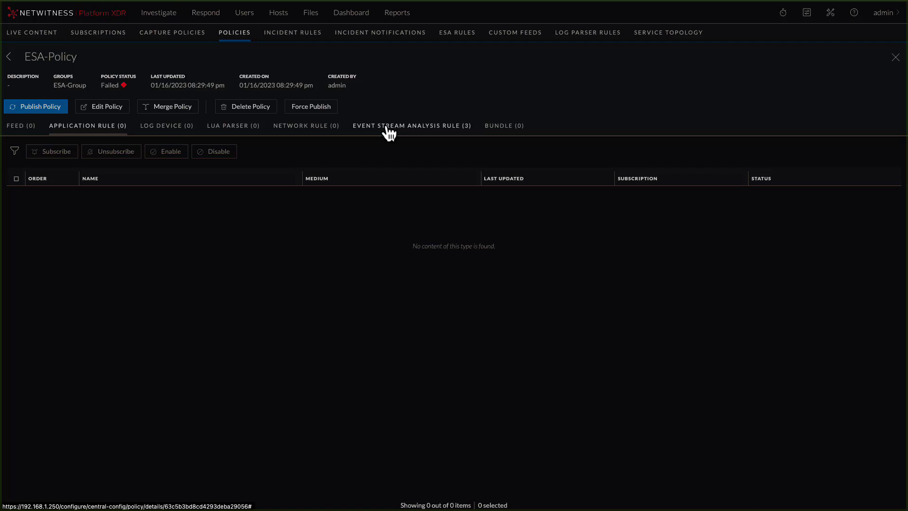
{"action": "left_click", "coordinate": [388, 132]}
{"action": "left_click", "coordinate": [64, 151]}
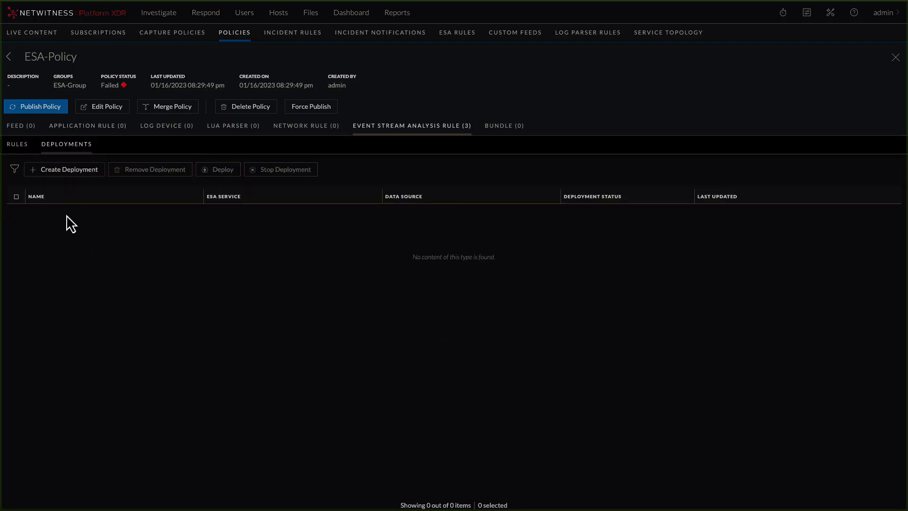
{"action": "left_click", "coordinate": [63, 170]}
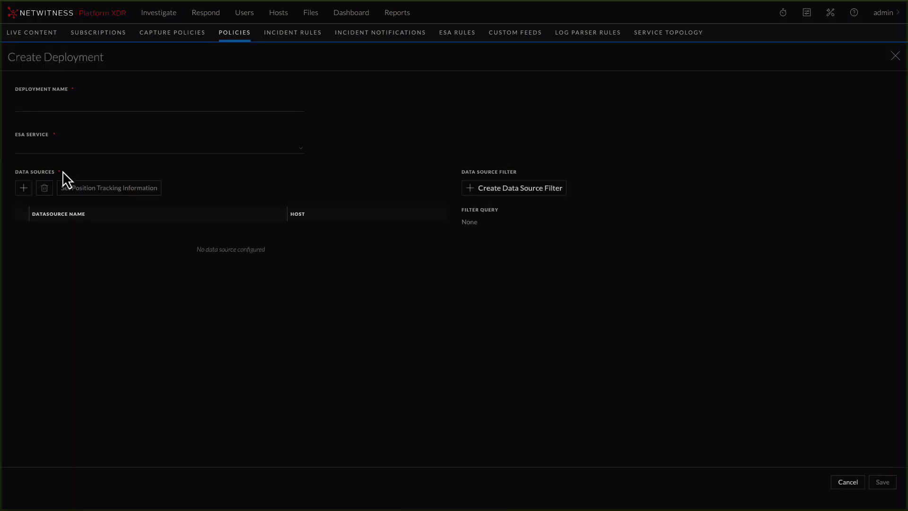
{"action": "left_click", "coordinate": [55, 107]}
{"action": "type", "text": "ESA-Deployment"}
{"action": "left_click", "coordinate": [50, 147]}
{"action": "left_click", "coordinate": [49, 180]}
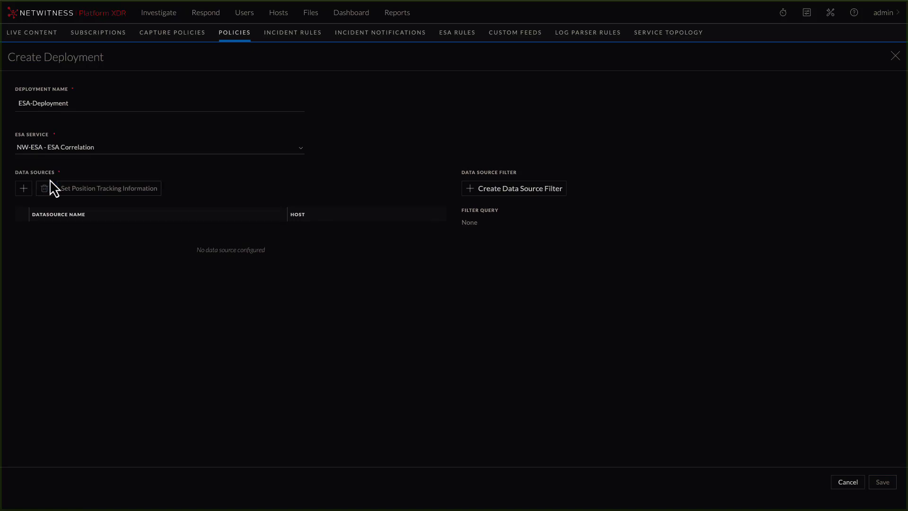
Add the NW-Conc - Concentrator data source to ESA-Deployment and save the deployment.
{"action": "left_click", "coordinate": [24, 190]}
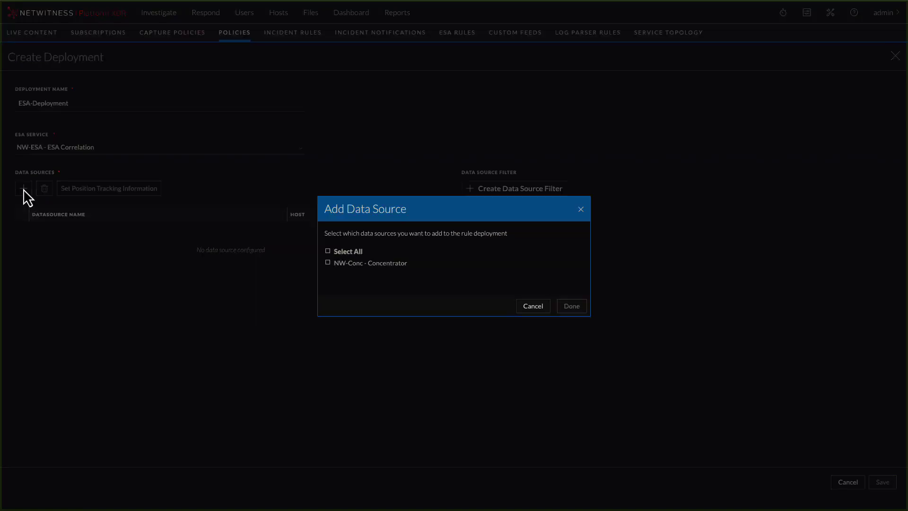
{"action": "left_click", "coordinate": [328, 264]}
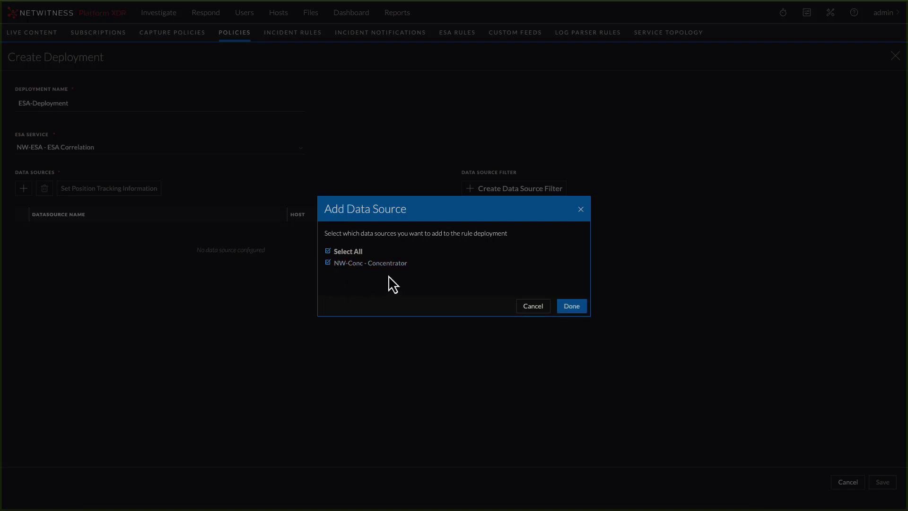
{"action": "left_click", "coordinate": [569, 309]}
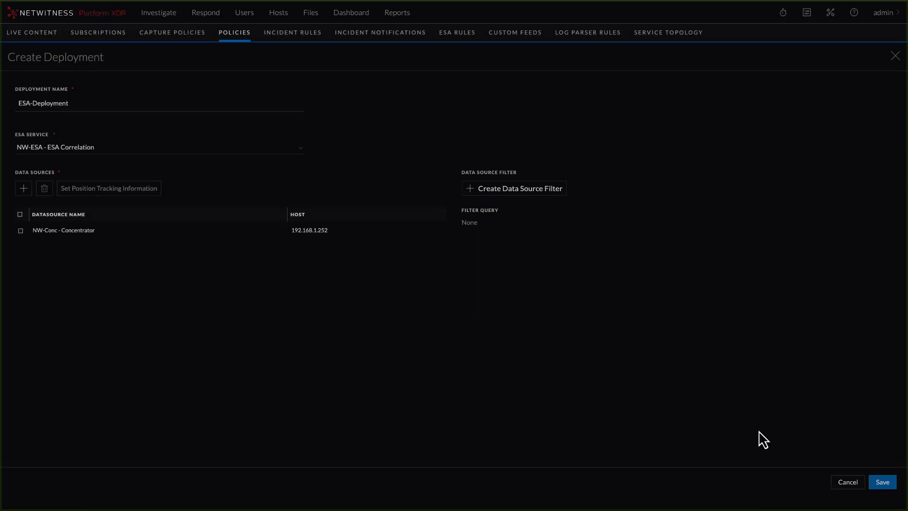
{"action": "left_click", "coordinate": [883, 482]}
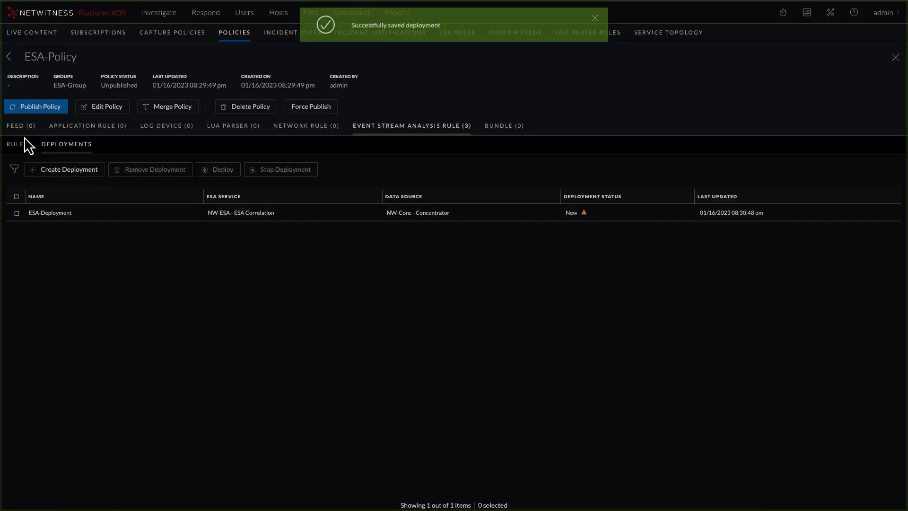
Publish ESA-Policy, accepting the confirmation, and review the policy's status and Event Stream Analysis rules.
{"action": "left_click", "coordinate": [26, 106]}
{"action": "left_click", "coordinate": [566, 289]}
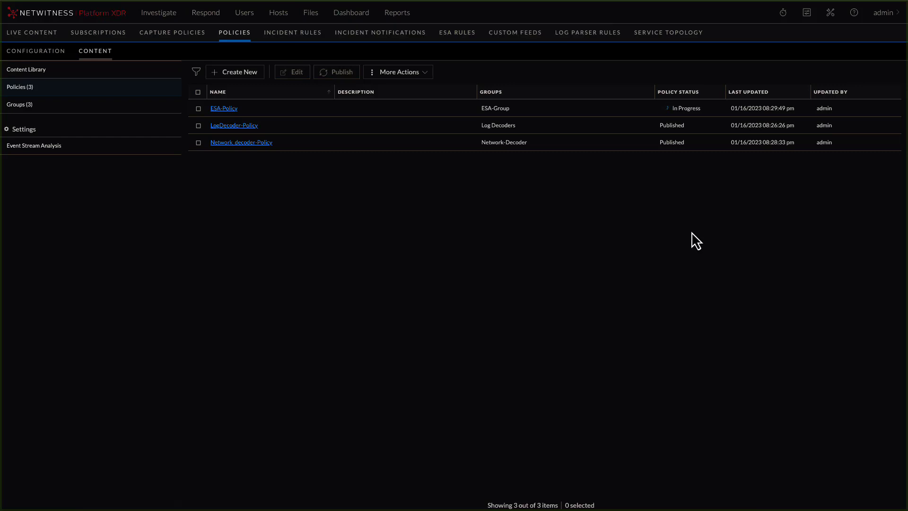
{"action": "left_click", "coordinate": [226, 109]}
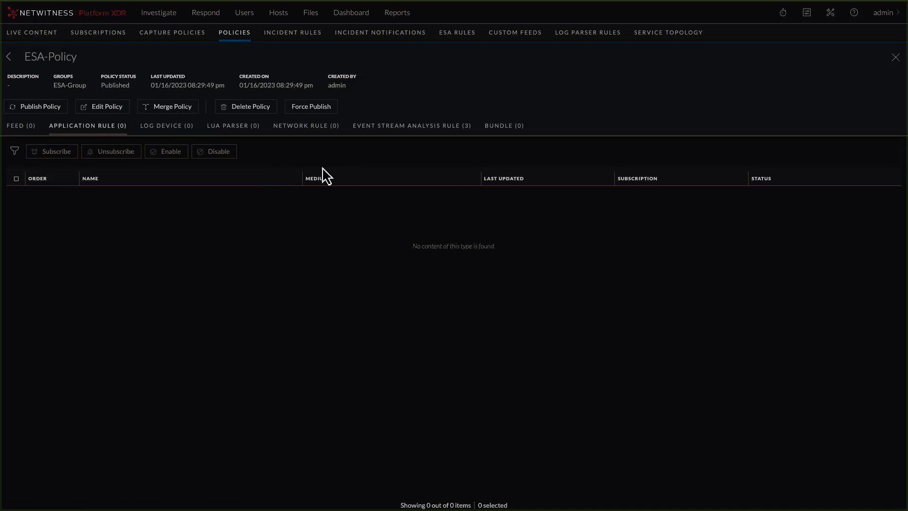
{"action": "left_click", "coordinate": [398, 136]}
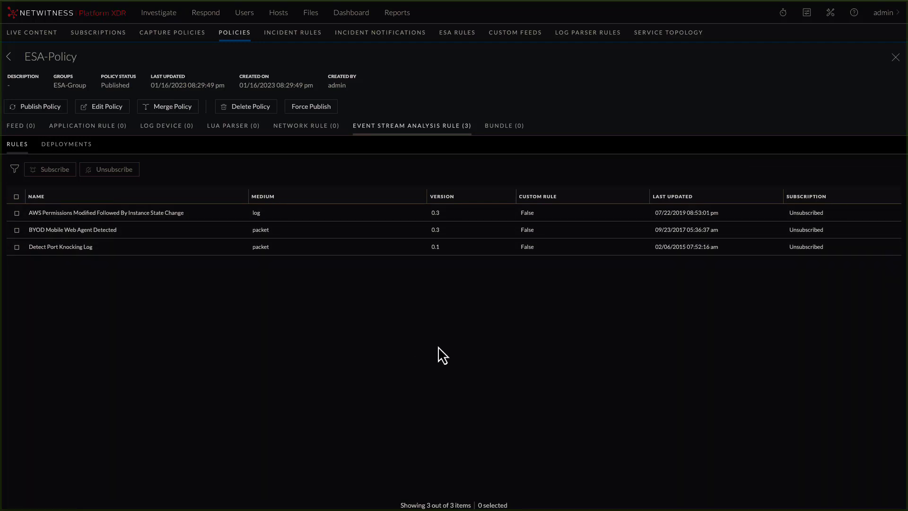
Add the Client Using Multiple DHCP and Aggressive Internal NetBIOS rules to ESA-Policy, then save and publish it, accepting the confirmation.
{"action": "left_click", "coordinate": [107, 110]}
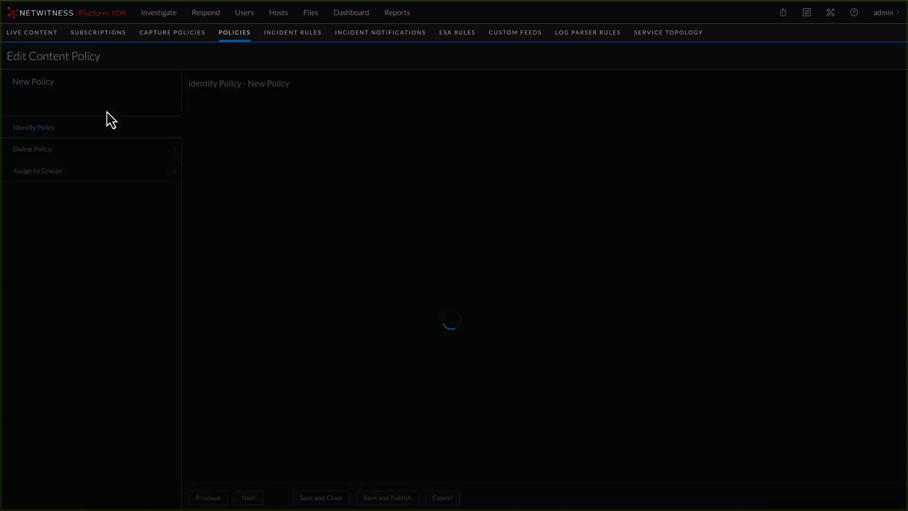
{"action": "left_click", "coordinate": [249, 500]}
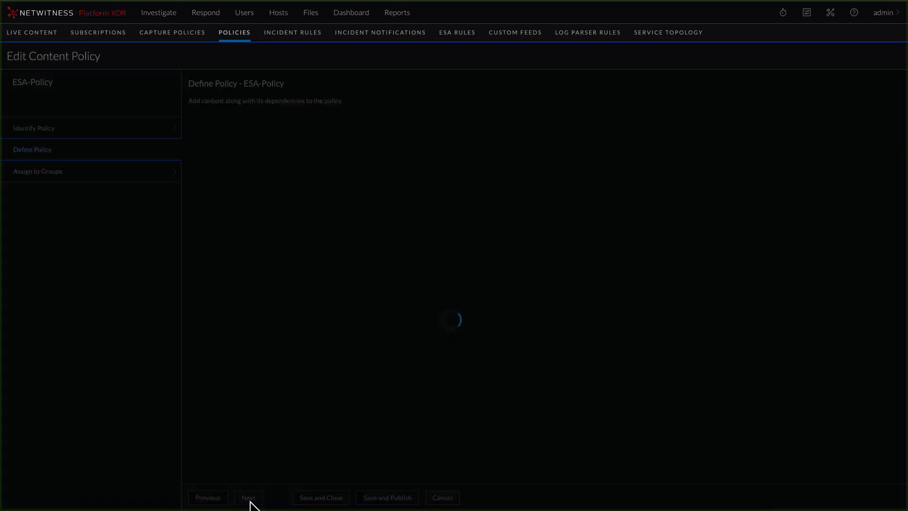
{"action": "left_click", "coordinate": [201, 210]}
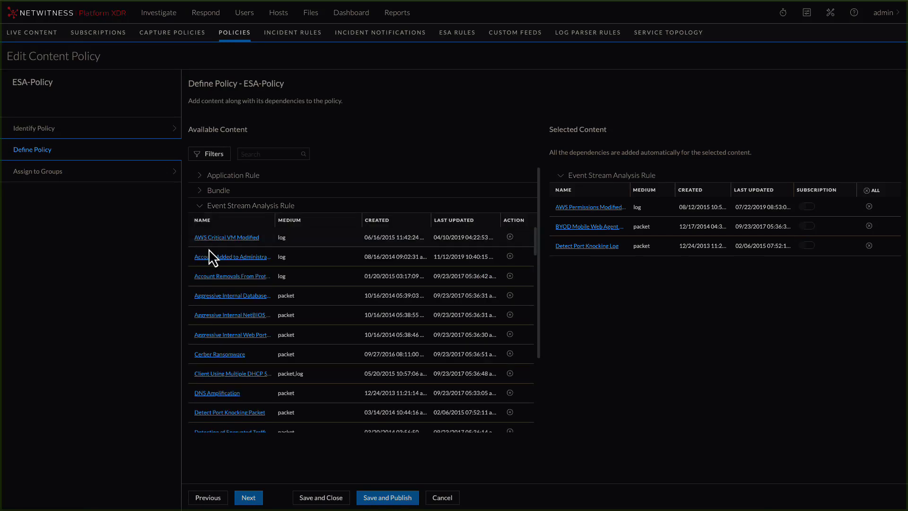
{"action": "left_click", "coordinate": [511, 374]}
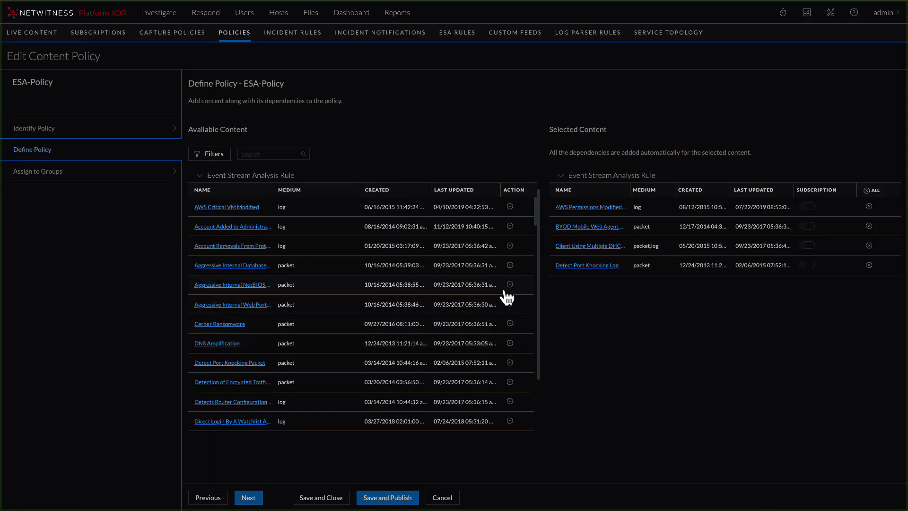
{"action": "left_click", "coordinate": [510, 285]}
{"action": "left_click", "coordinate": [388, 497]}
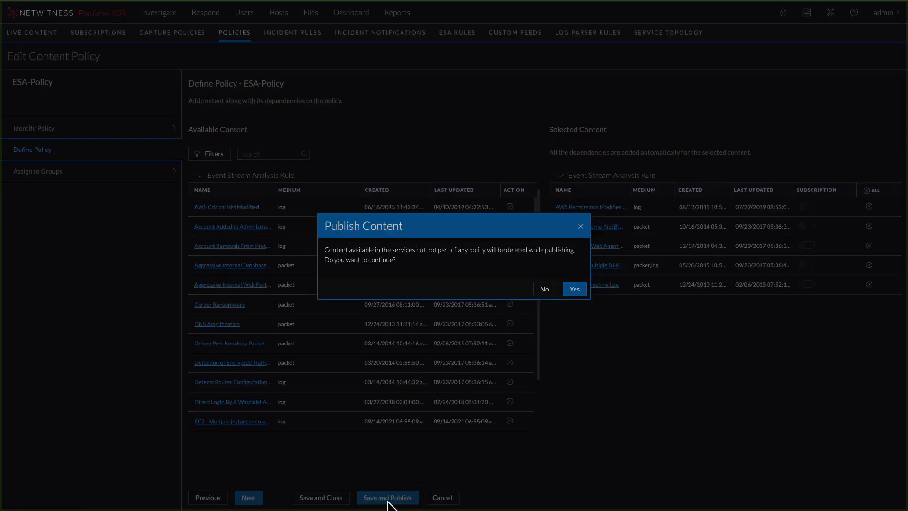
{"action": "left_click", "coordinate": [578, 290]}
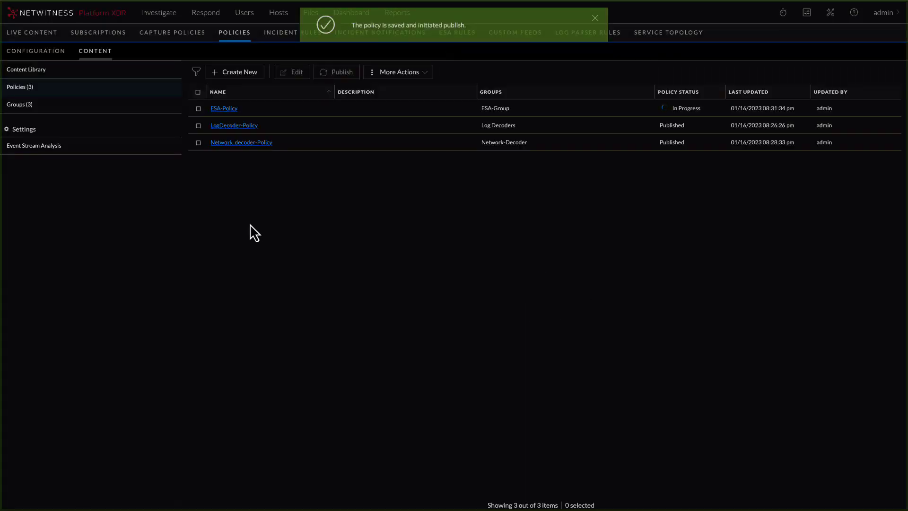
Open ESA-Policy for editing to review its selected content, and leave without saving.
{"action": "left_click", "coordinate": [198, 108]}
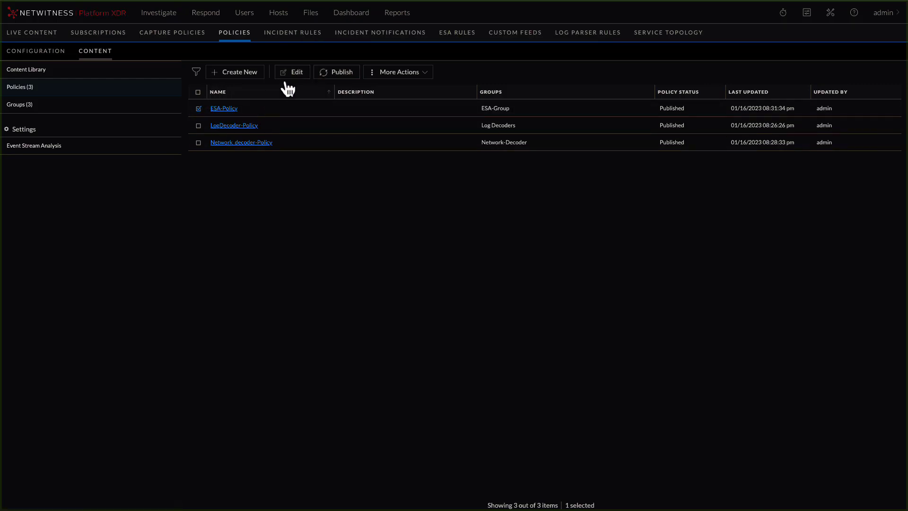
{"action": "left_click", "coordinate": [291, 74]}
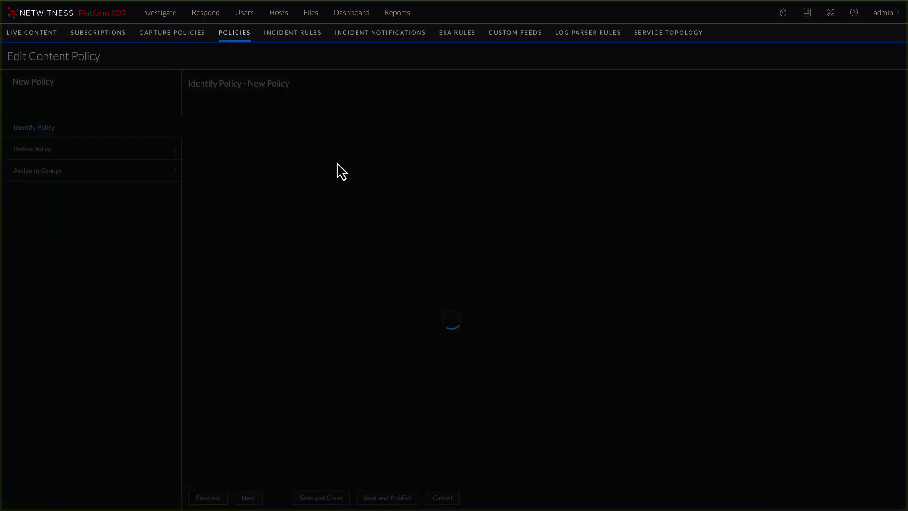
{"action": "left_click", "coordinate": [254, 499]}
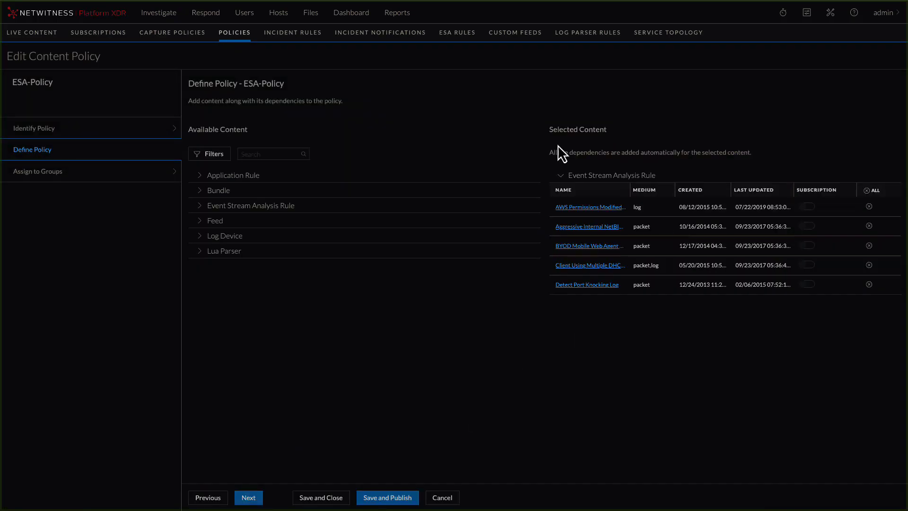
{"action": "left_click", "coordinate": [445, 498]}
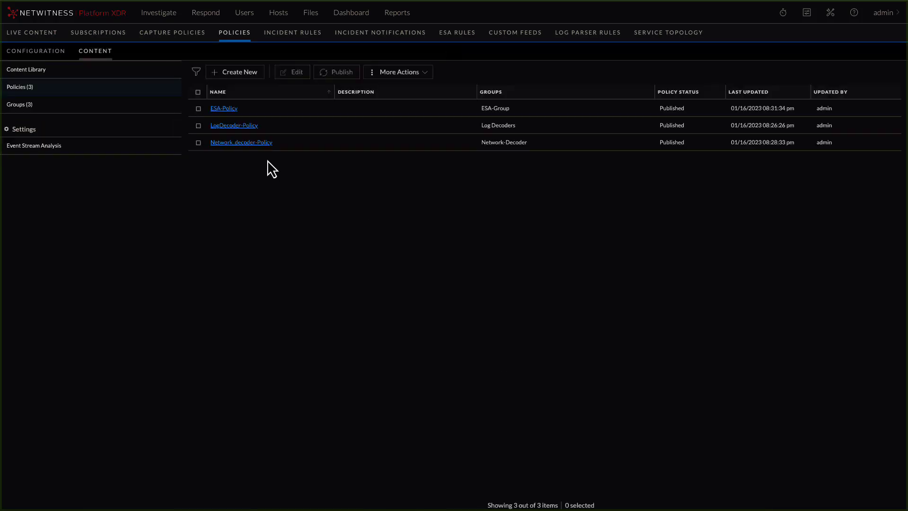
Browse the Content Library's application rules and log devices, and check the log device import dialog without importing anything.
{"action": "left_click", "coordinate": [31, 71]}
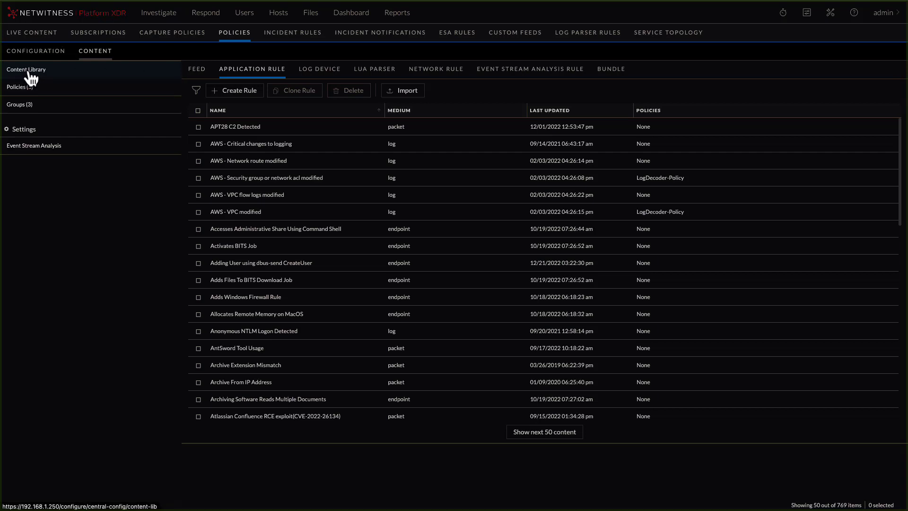
{"action": "left_click", "coordinate": [327, 74]}
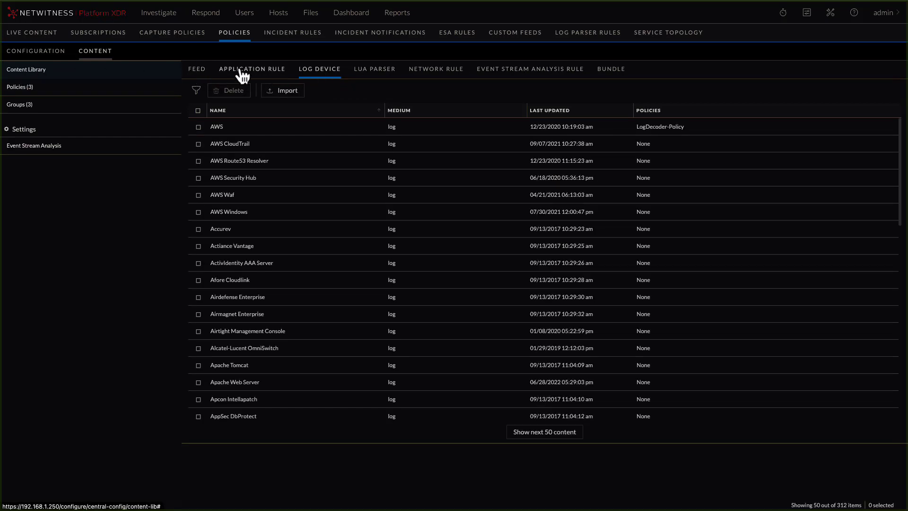
{"action": "left_click", "coordinate": [244, 73]}
{"action": "left_click", "coordinate": [320, 74]}
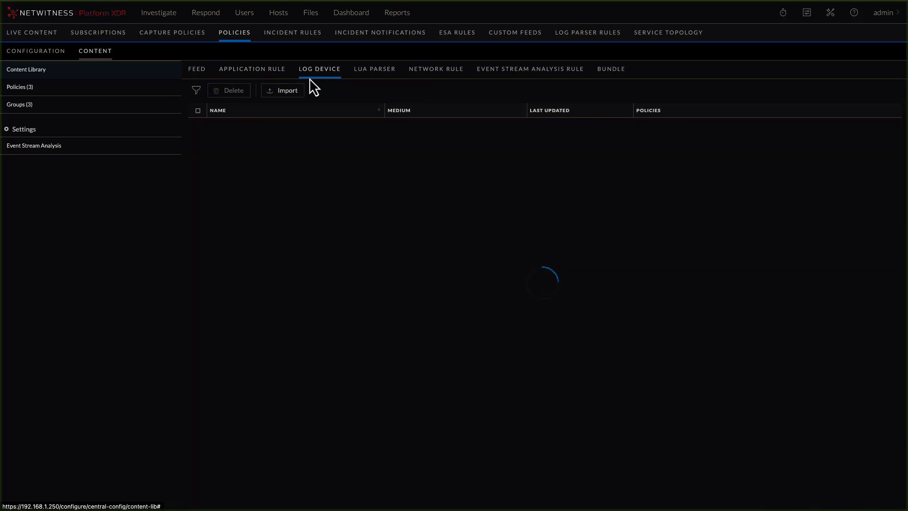
{"action": "left_click", "coordinate": [289, 92]}
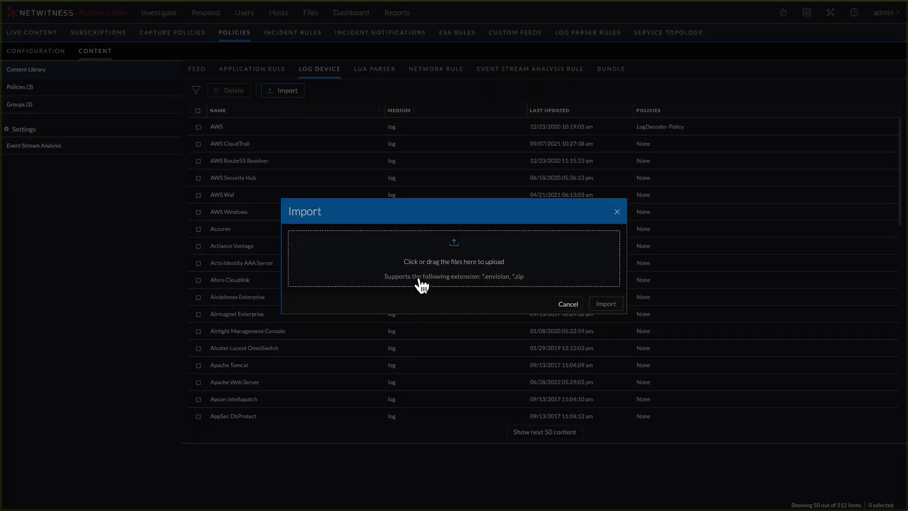
{"action": "left_click", "coordinate": [569, 305]}
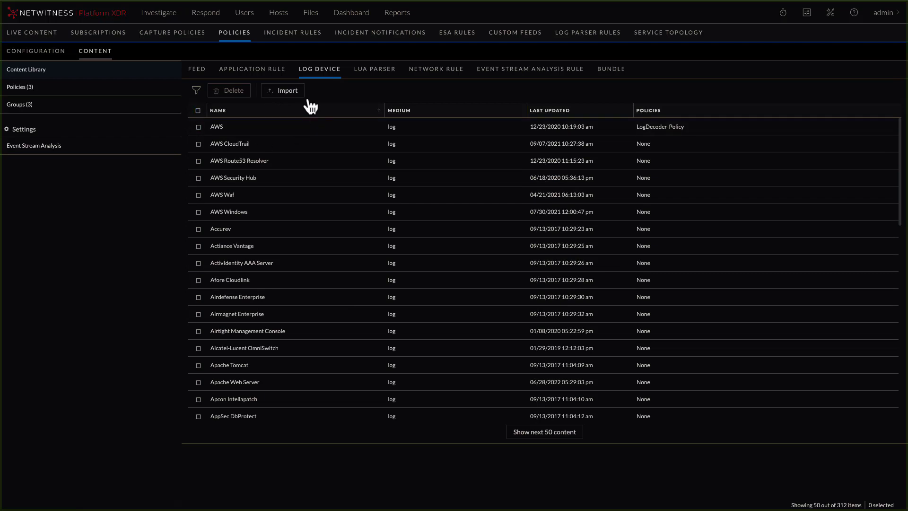
Open the form for creating a new application rule, review all its fields, and cancel without creating a rule.
{"action": "left_click", "coordinate": [253, 71]}
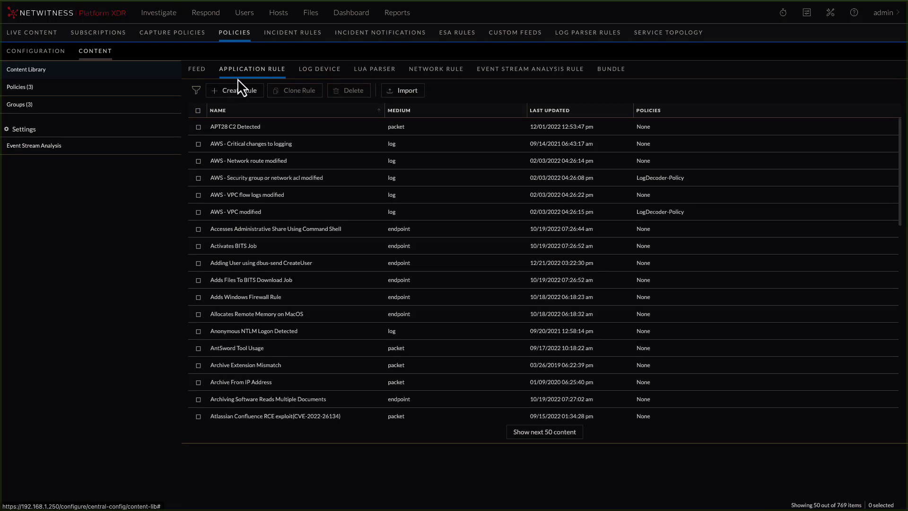
{"action": "left_click", "coordinate": [239, 92]}
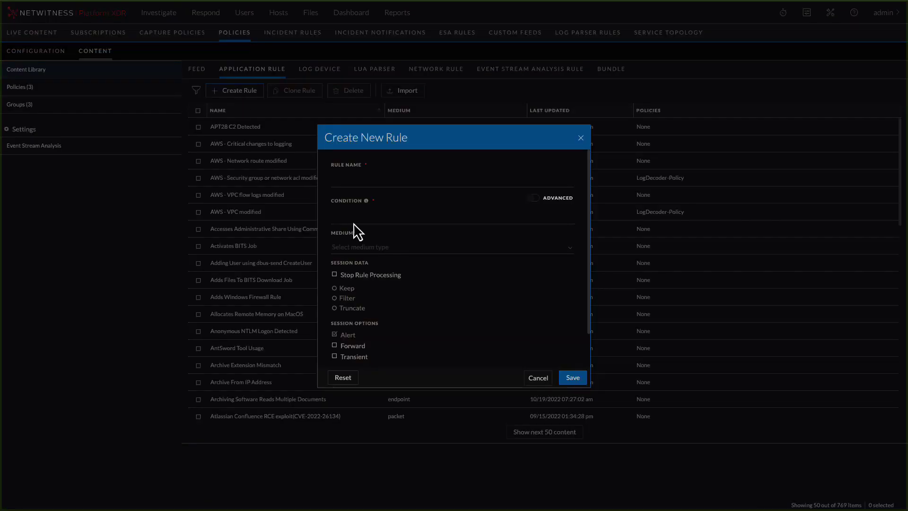
{"action": "scroll", "coordinate": [429, 251], "scroll_direction": "down", "scroll_amount": 1}
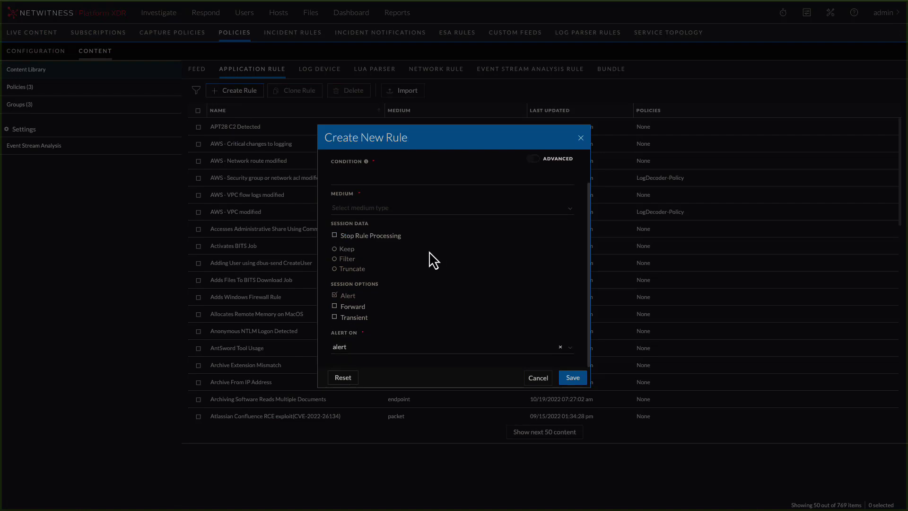
{"action": "scroll", "coordinate": [430, 251], "scroll_direction": "up", "scroll_amount": 1}
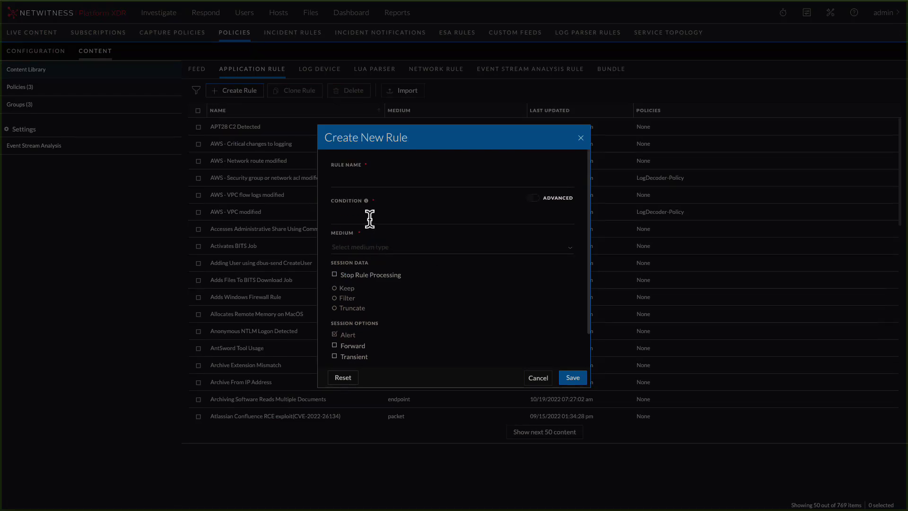
{"action": "left_click", "coordinate": [539, 381]}
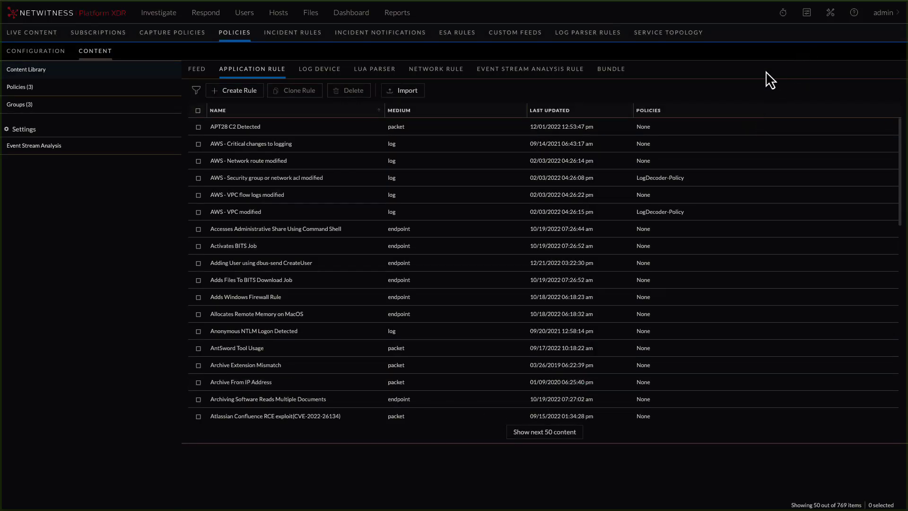
Open the configuration of the NW-PK - Decoder service and examine its application rules and general parser settings.
{"action": "left_click", "coordinate": [831, 15]}
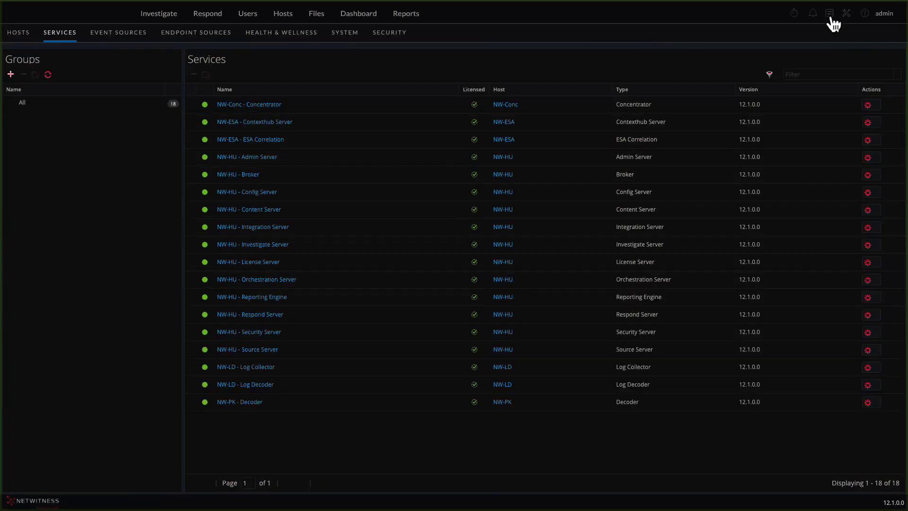
{"action": "left_click", "coordinate": [308, 403]}
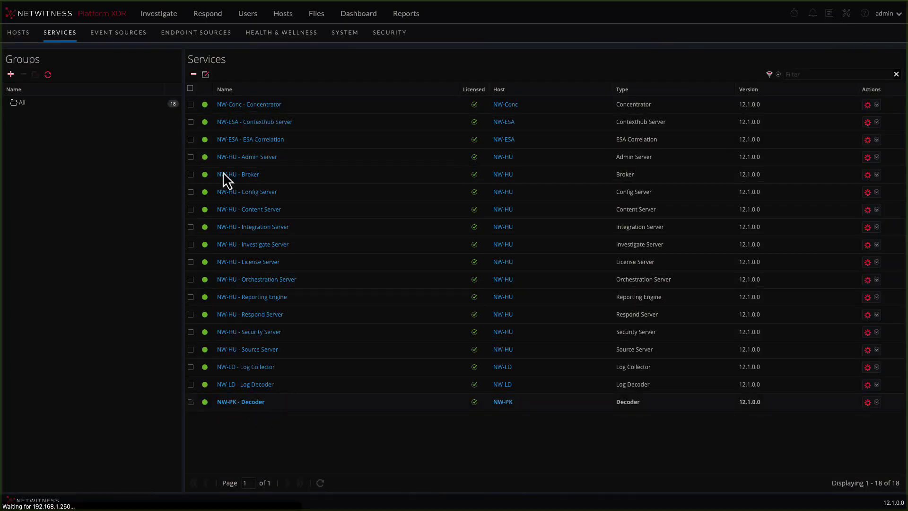
{"action": "left_click", "coordinate": [167, 55]}
{"action": "left_click", "coordinate": [172, 80]}
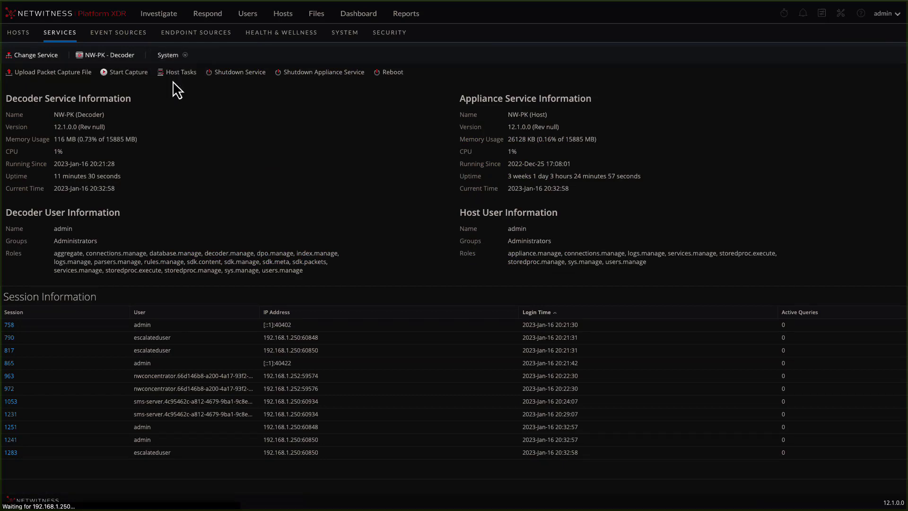
{"action": "left_click", "coordinate": [253, 75]}
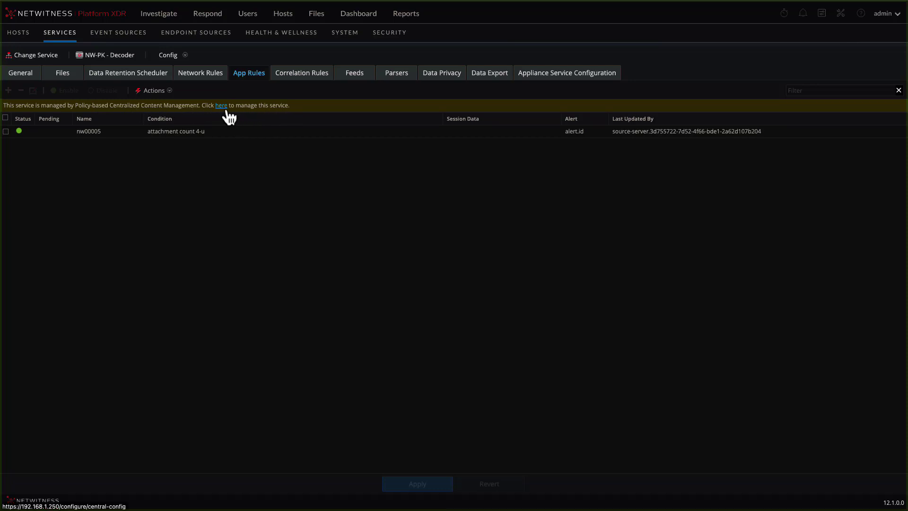
{"action": "left_click", "coordinate": [22, 76]}
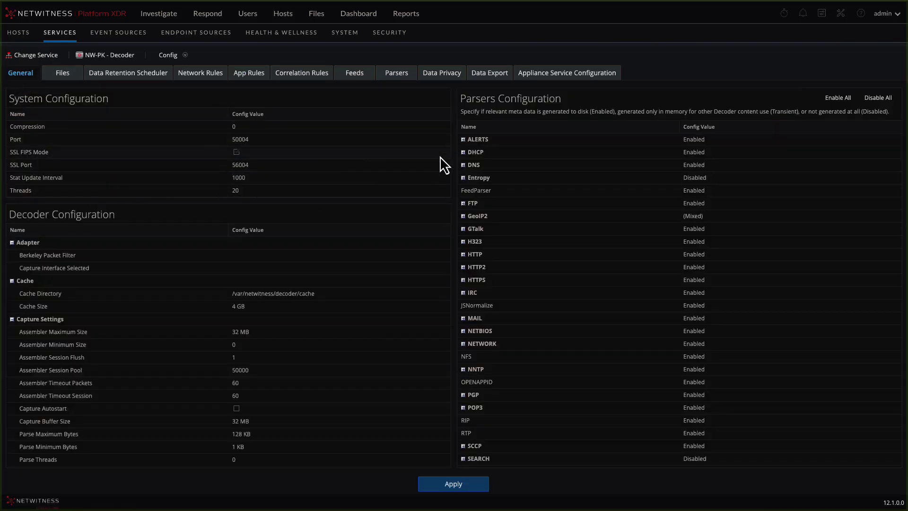
{"action": "scroll", "coordinate": [584, 243], "scroll_direction": "down", "scroll_amount": 2}
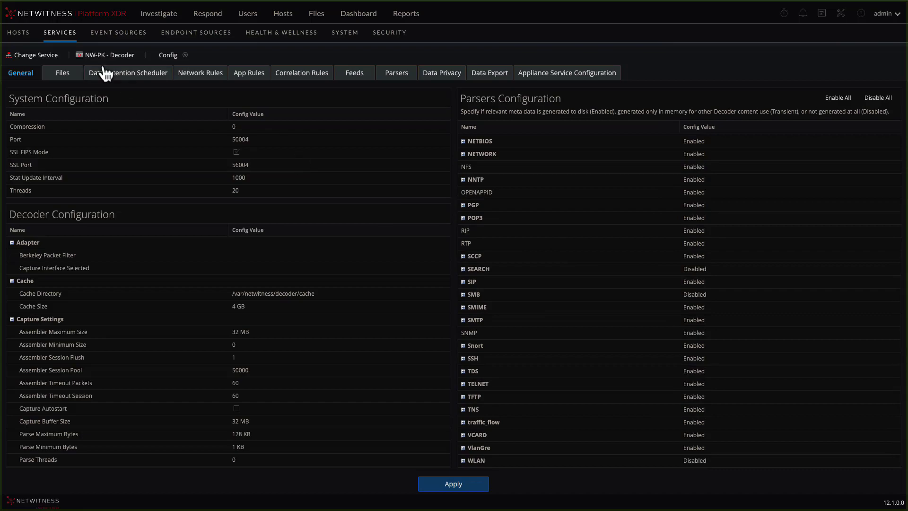
Change to the NW-LD - Log Decoder service and view its configuration, including the service parsers.
{"action": "left_click", "coordinate": [40, 55]}
{"action": "scroll", "coordinate": [353, 344], "scroll_direction": "down", "scroll_amount": 2}
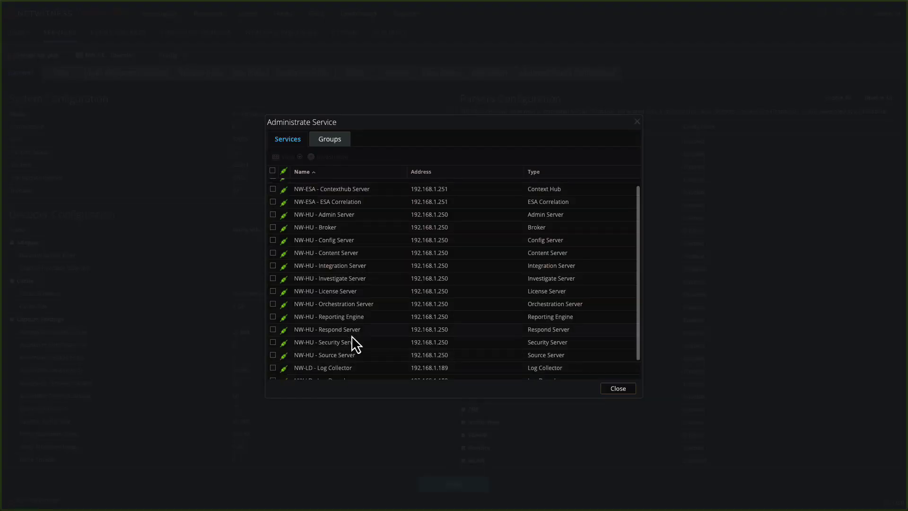
{"action": "left_click", "coordinate": [275, 360]}
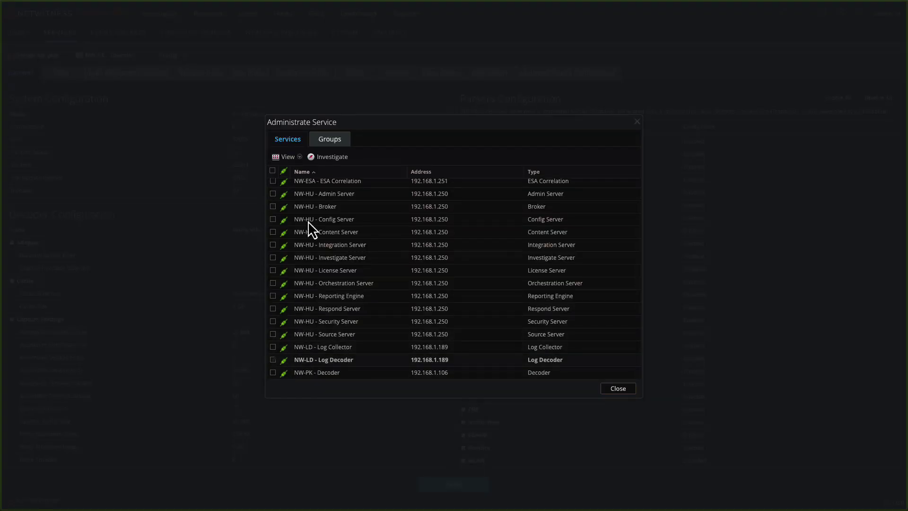
{"action": "left_click", "coordinate": [287, 157]}
{"action": "left_click", "coordinate": [293, 197]}
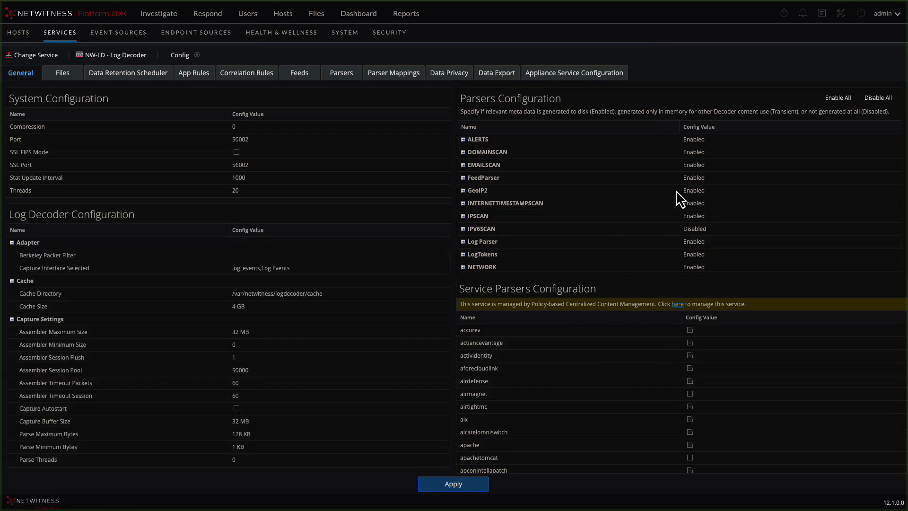
Return from the service configuration to the centralized content management policies.
{"action": "left_click", "coordinate": [841, 13]}
{"action": "left_click", "coordinate": [236, 33]}
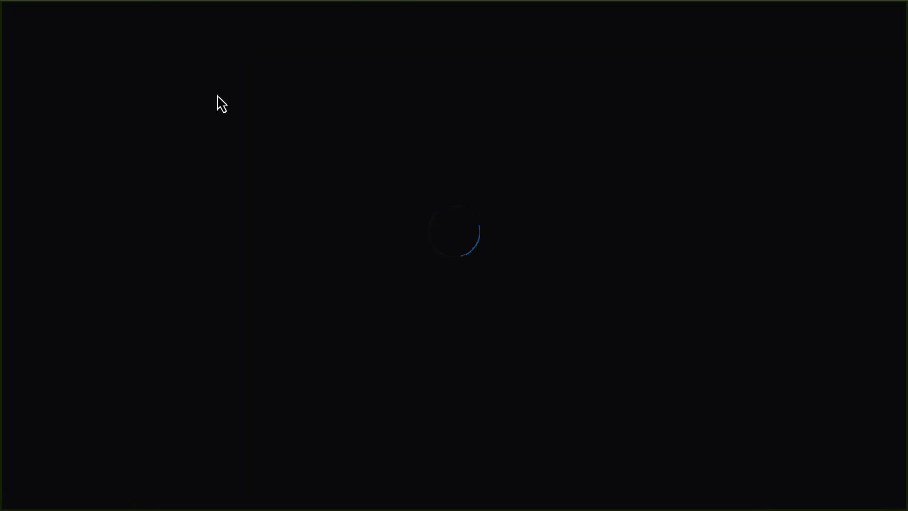